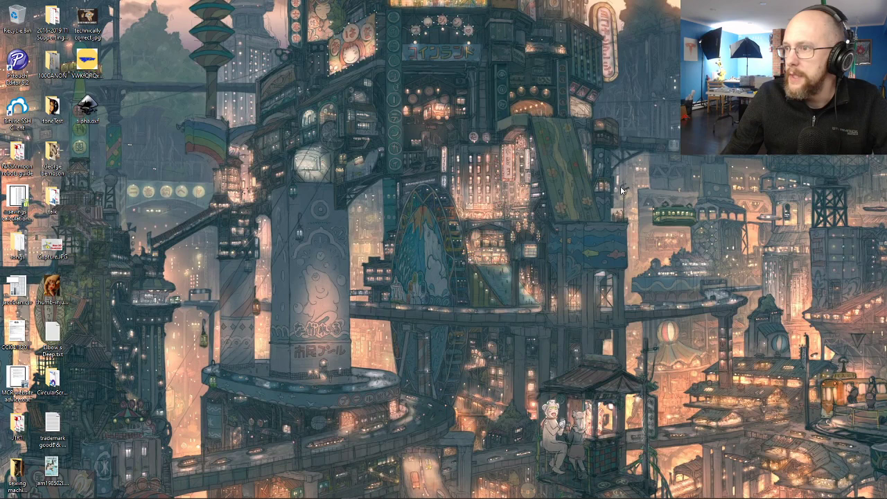
- Select the VWKfQRQx 400x400.jpg logo image file on the desktop
click(87, 61)
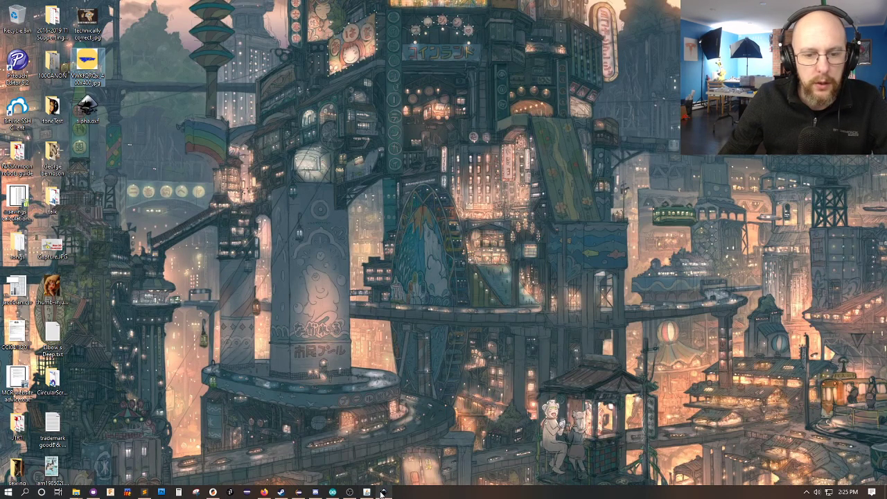
- Bring Inkscape forward and resize its window larger and wider to show the layers
click(350, 494)
double_click(612, 6)
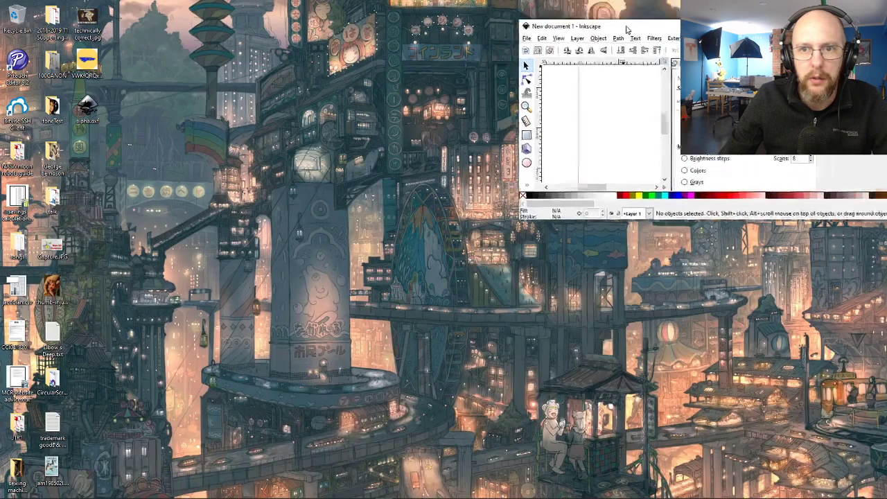
drag(463, 223, 466, 454)
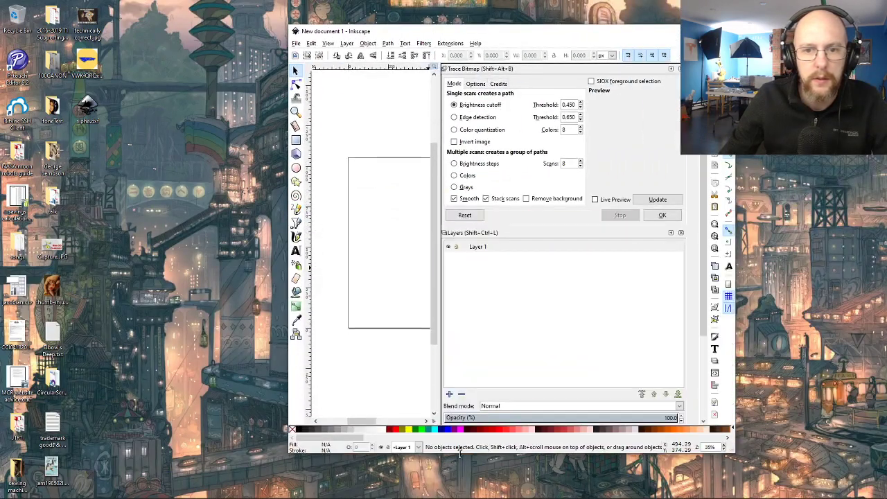
drag(735, 231, 877, 226)
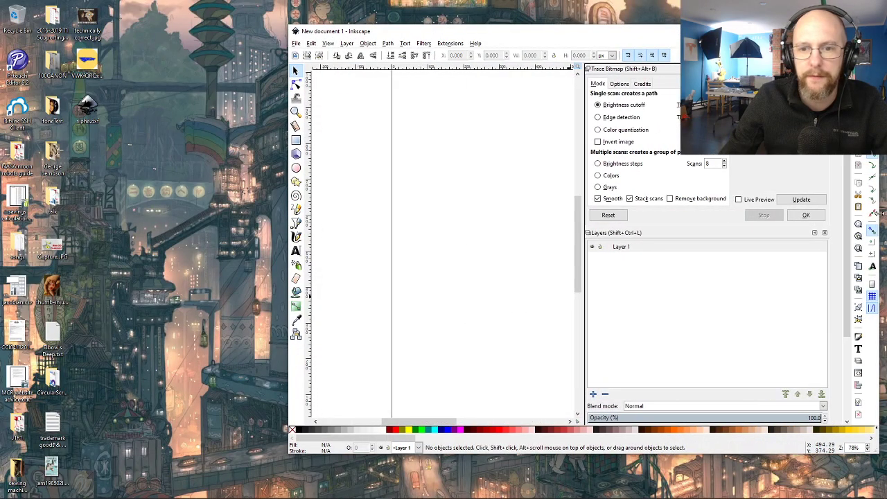
drag(286, 213, 161, 218)
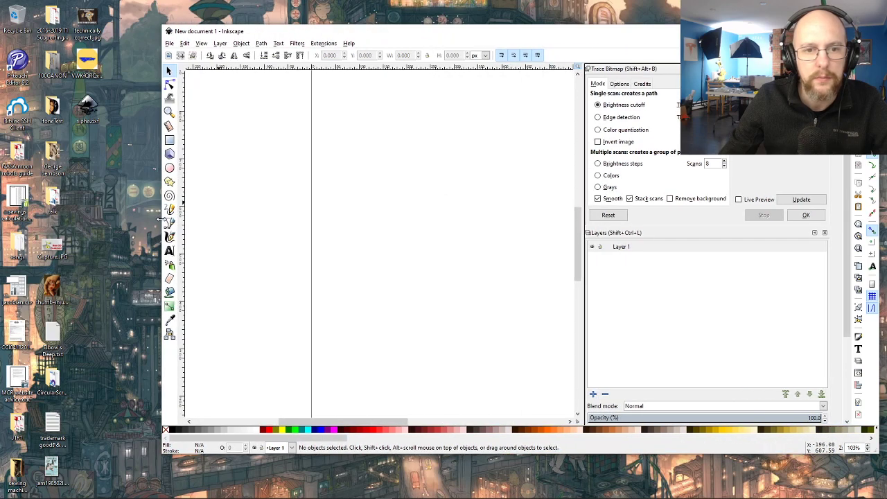
ctrl+scroll(346, 192, down, 2)
scroll(354, 195, up, 1)
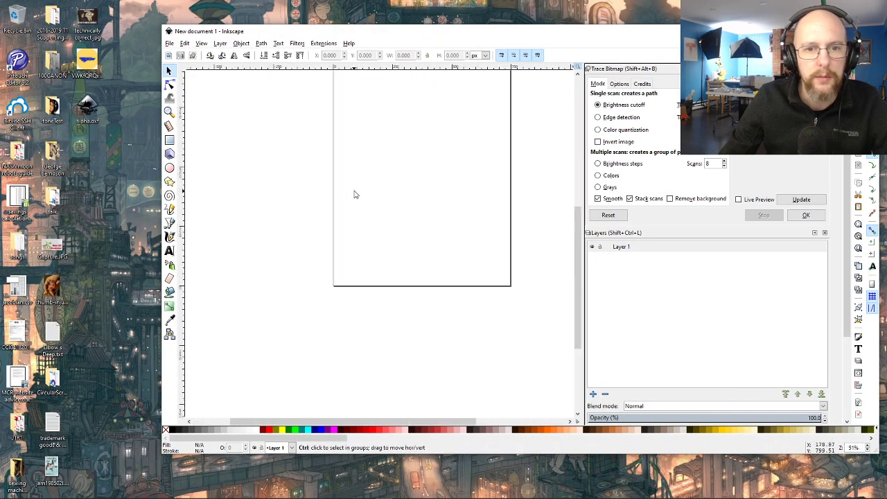
- Paste the logo as an embedded jpeg and place it in the upper centre of the page
key(ctrl+v)
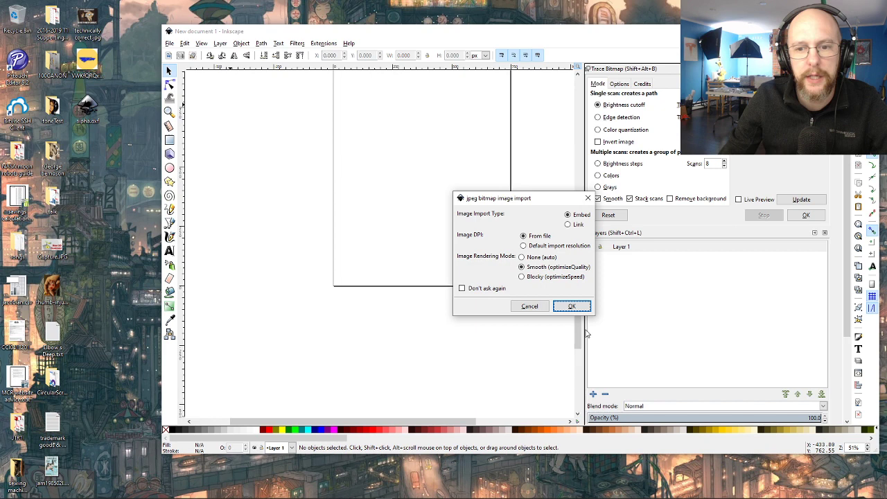
click(572, 307)
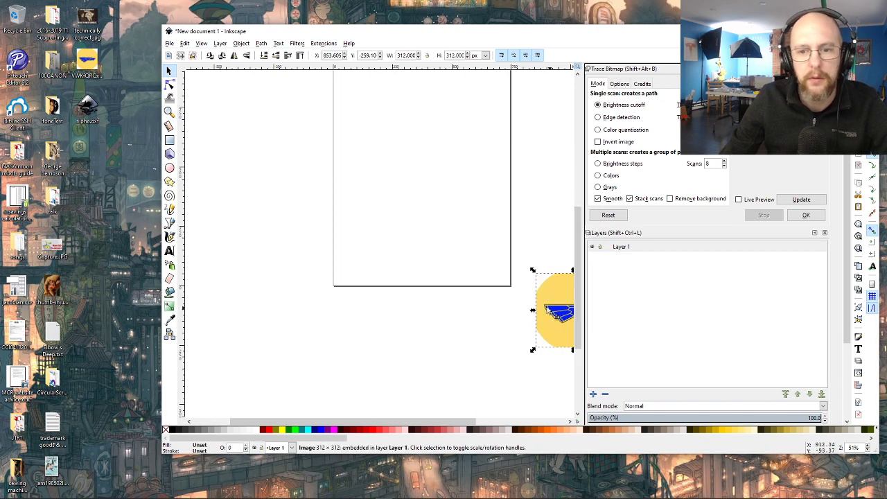
drag(547, 314, 394, 162)
click(420, 270)
scroll(419, 270, up, 3)
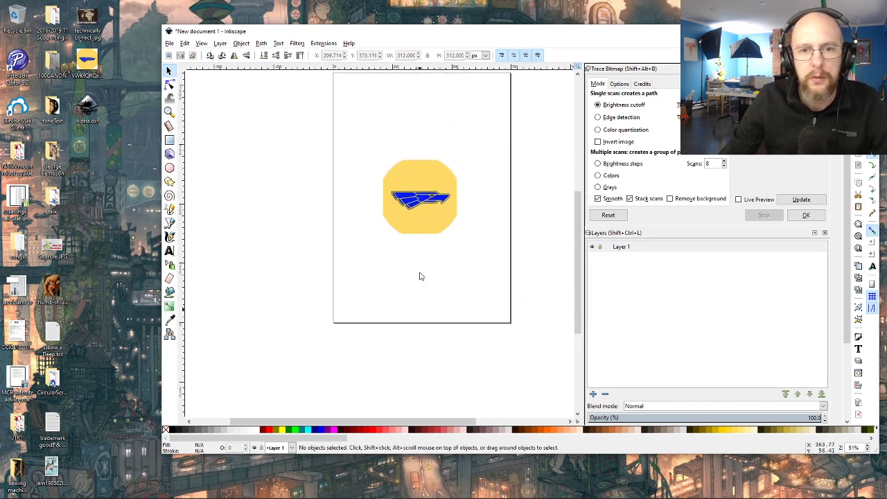
scroll(420, 275, down, 1)
click(170, 44)
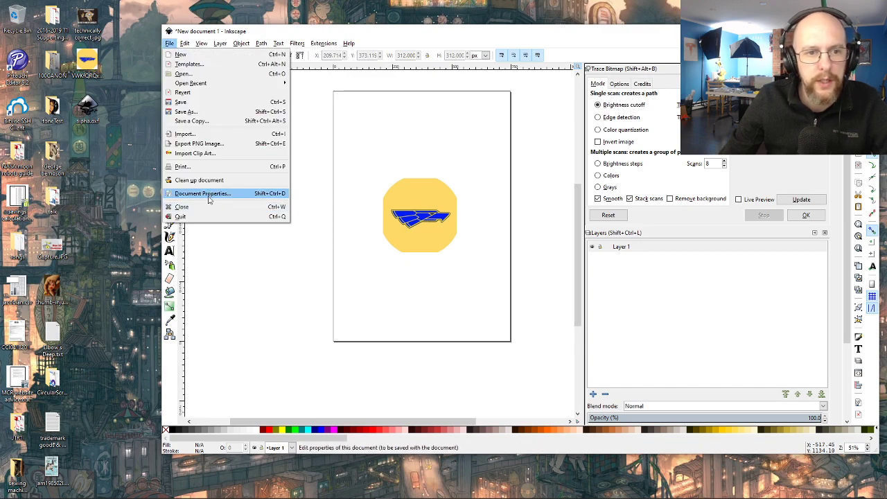
- Set the page size to A2 (420 × 594 mm) in Document Properties
click(203, 194)
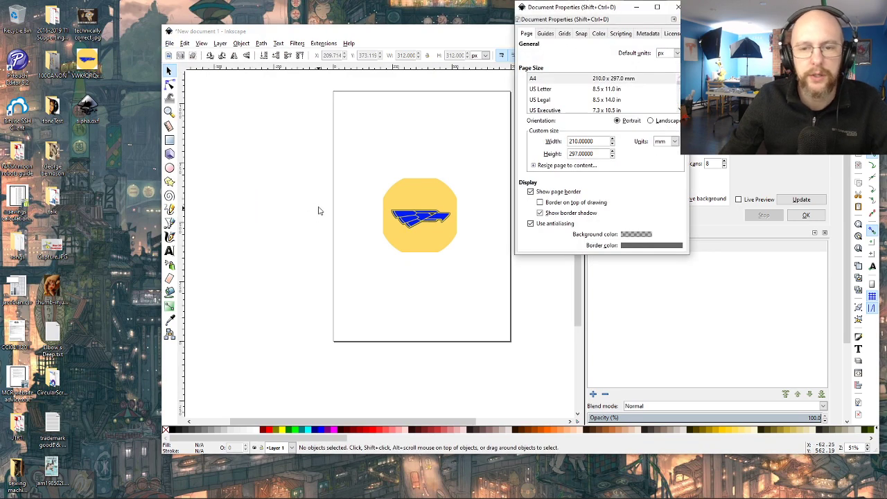
click(537, 79)
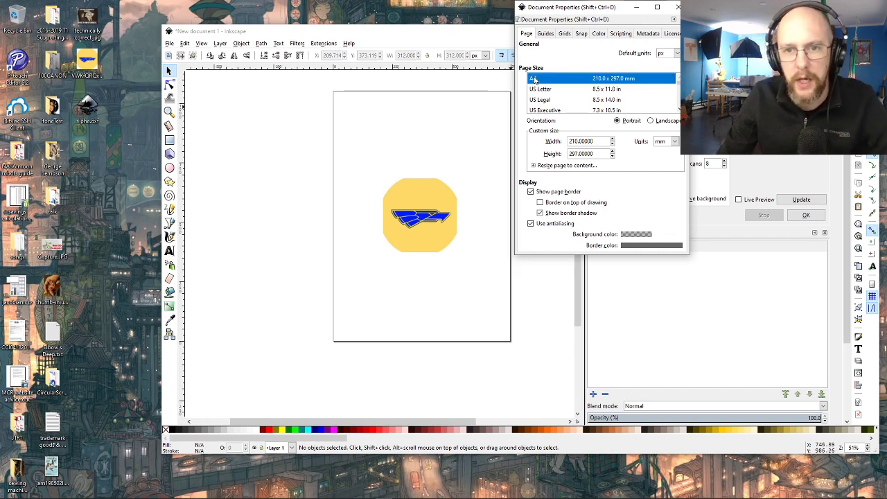
scroll(551, 102, up, 3)
click(551, 98)
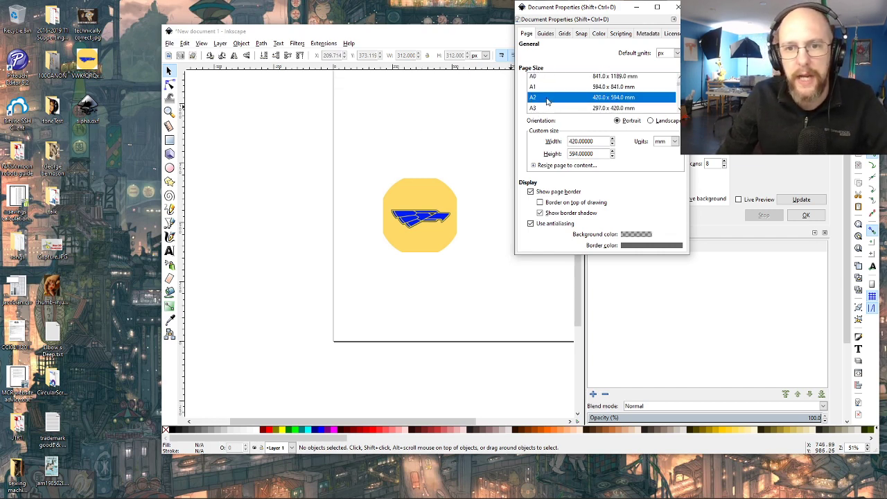
scroll(469, 275, up, 4)
scroll(412, 301, down, 2)
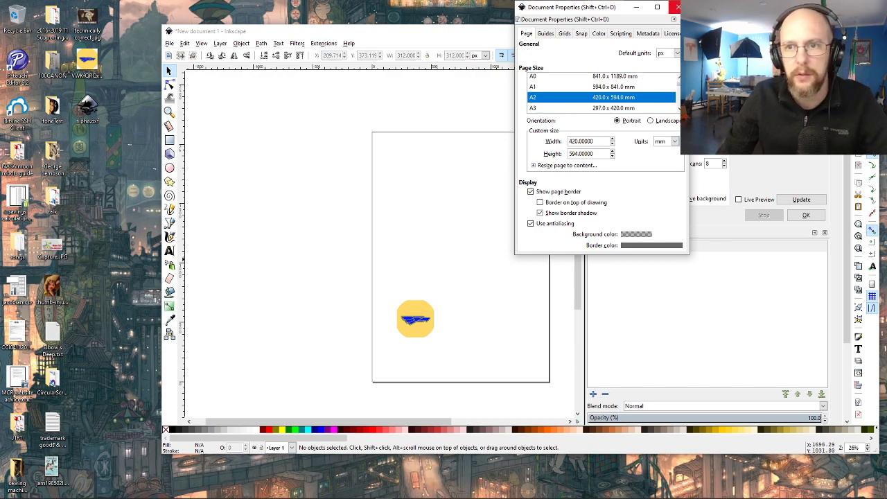
click(677, 6)
- Move the logo image to the middle of the page
scroll(432, 321, down, 1)
click(420, 288)
drag(418, 284, 456, 220)
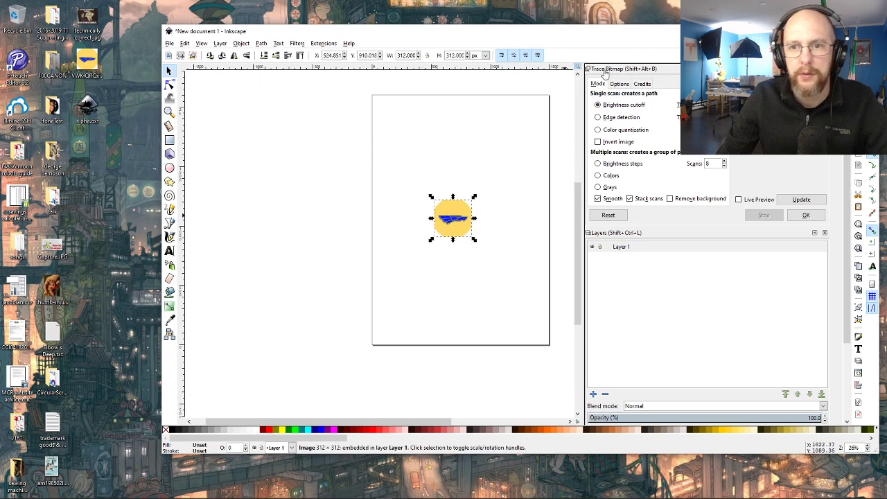
- Browse the Path menu and Object Properties panel while repositioning the Inkscape window
click(243, 44)
mouse_move(261, 43)
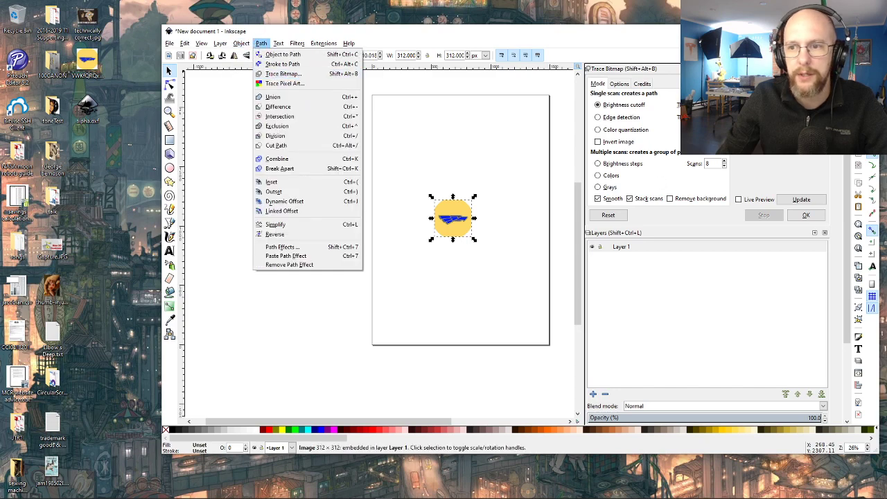
click(836, 173)
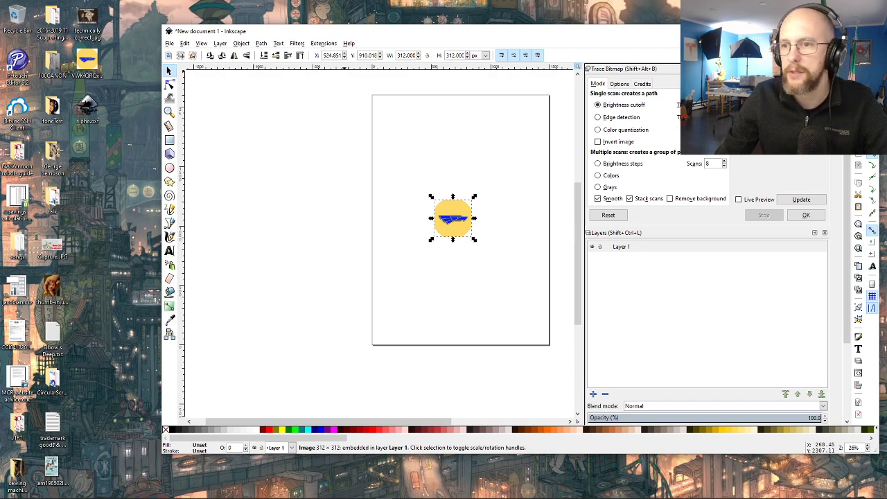
drag(769, 32, 556, 111)
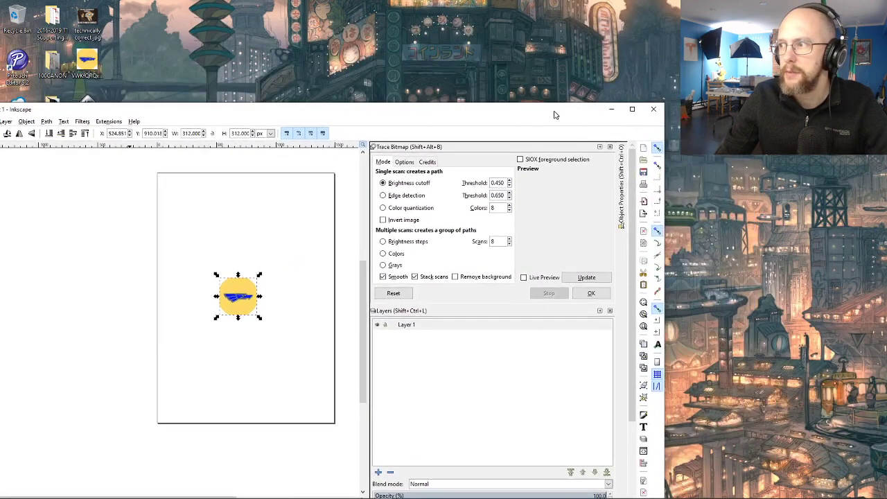
click(620, 202)
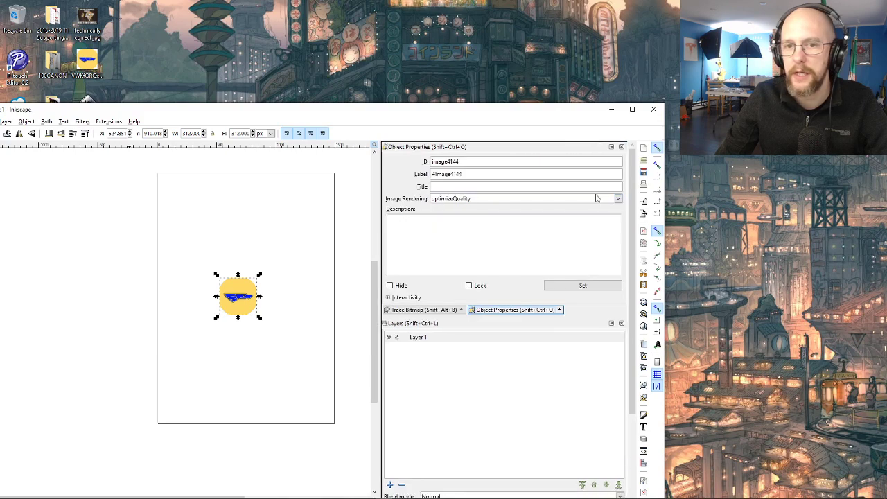
click(620, 148)
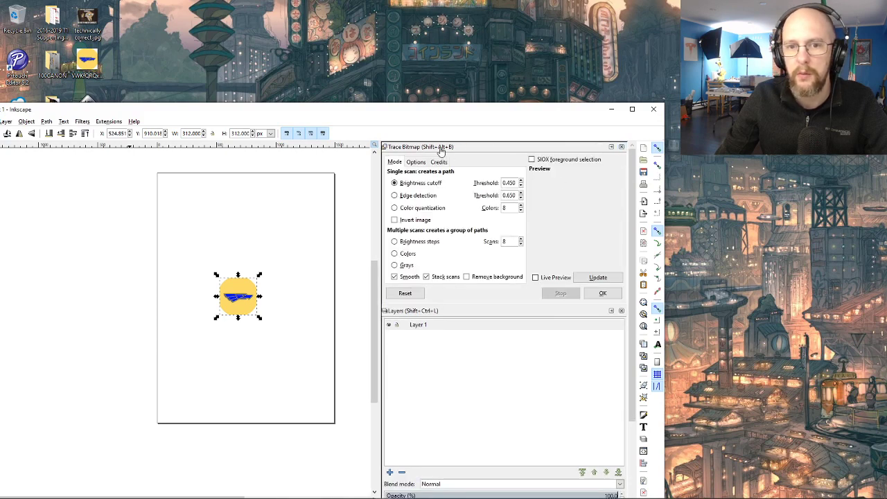
mouse_move(483, 116)
mouse_down()
mouse_move(536, 14)
mouse_move(600, 36)
mouse_up()
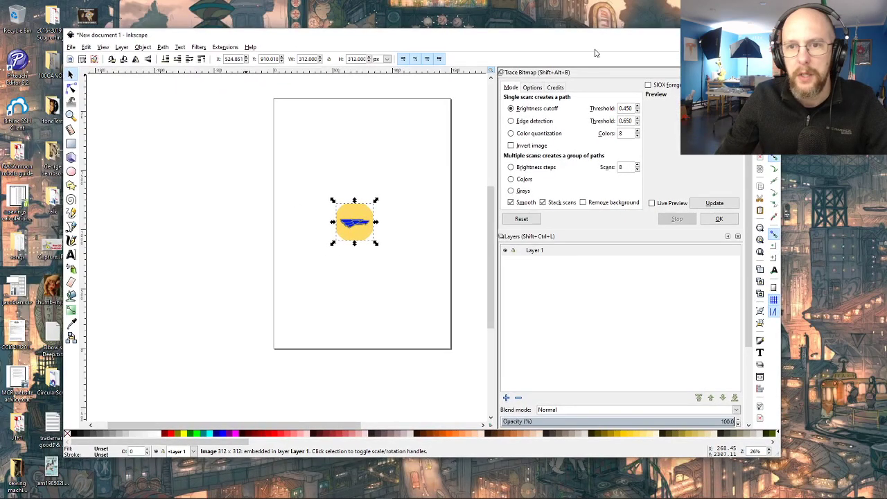
- Enable Trace Bitmap Live Preview at brightness cutoff 0.450 and zoom on the image
click(651, 203)
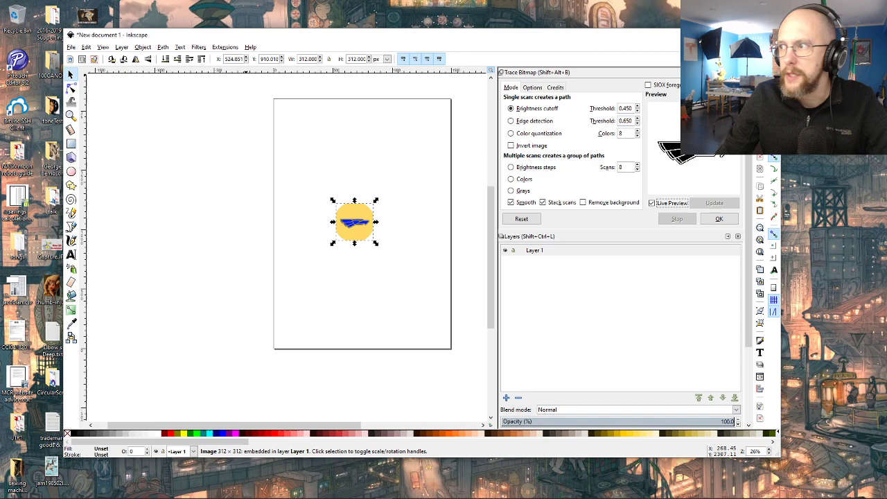
drag(650, 38, 631, 43)
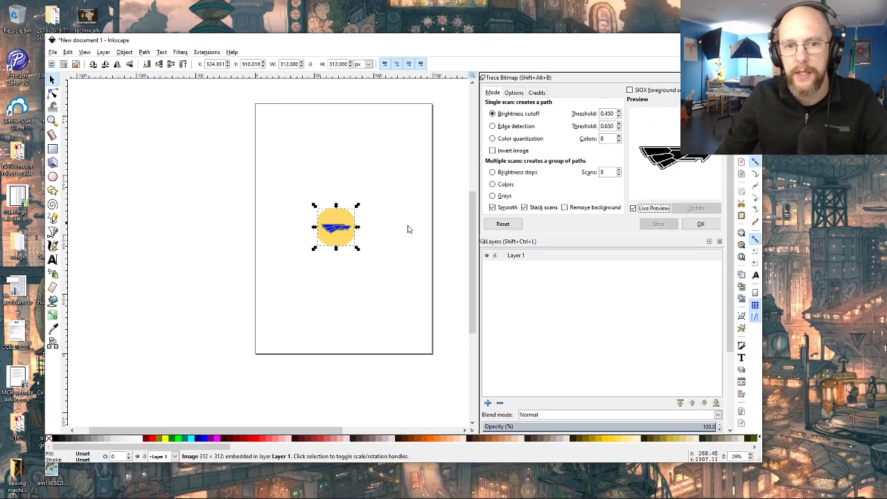
scroll(344, 236, up, 5)
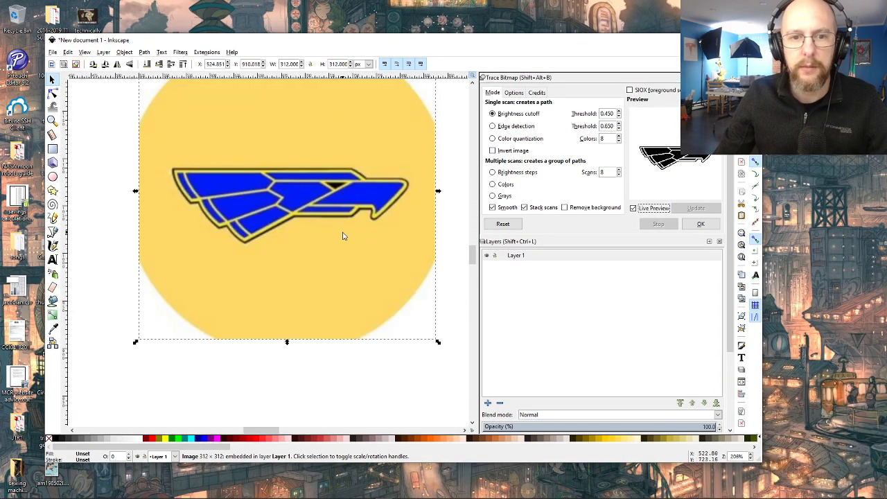
scroll(342, 234, down, 1)
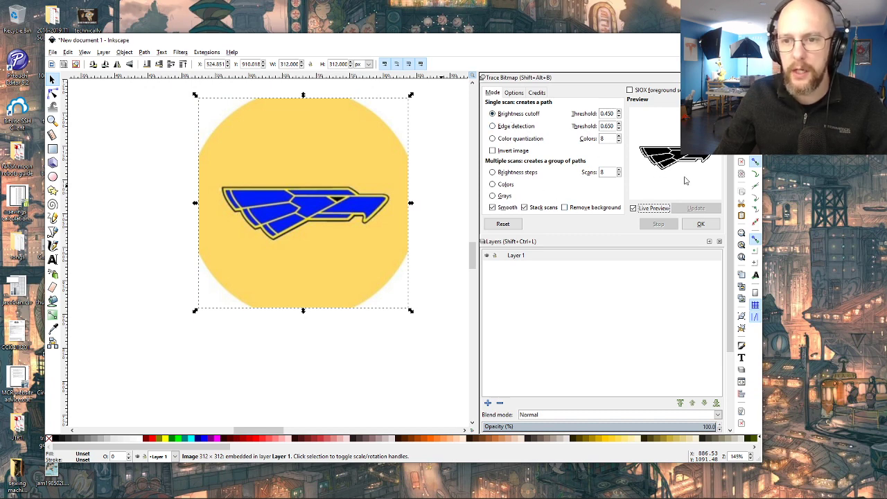
- Trace the logo into a black path and delete the original yellow bitmap
click(699, 224)
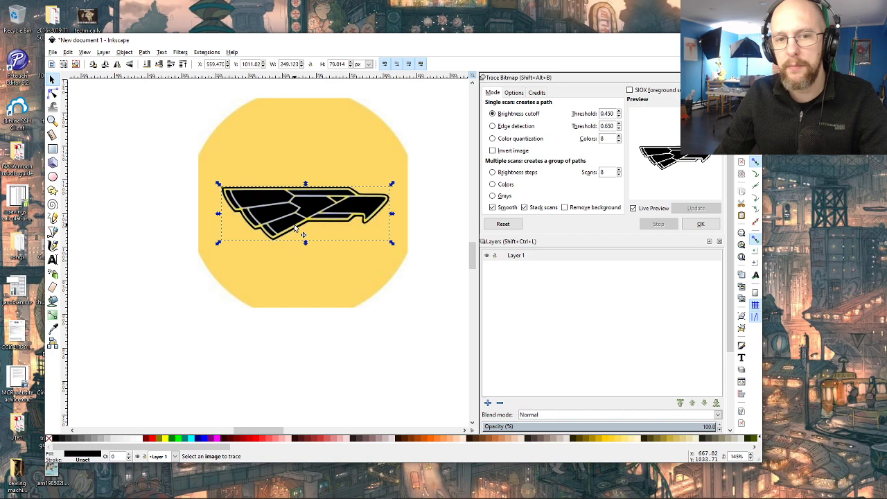
drag(300, 216, 291, 337)
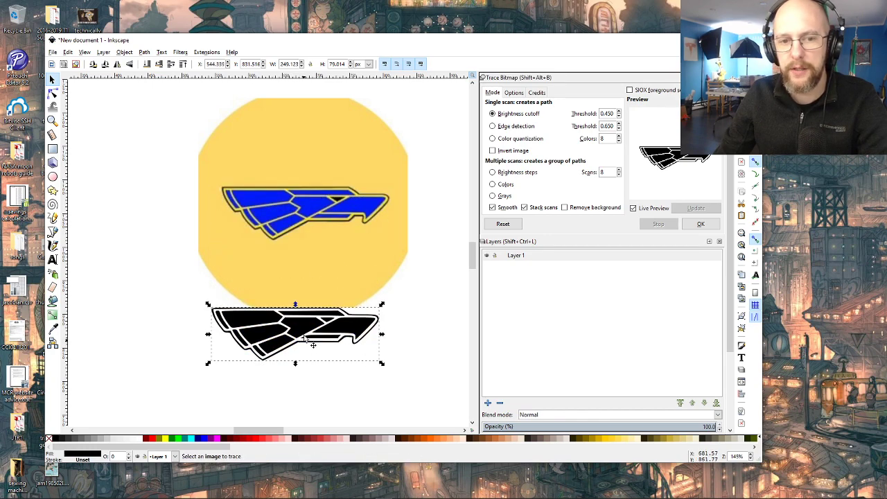
click(321, 265)
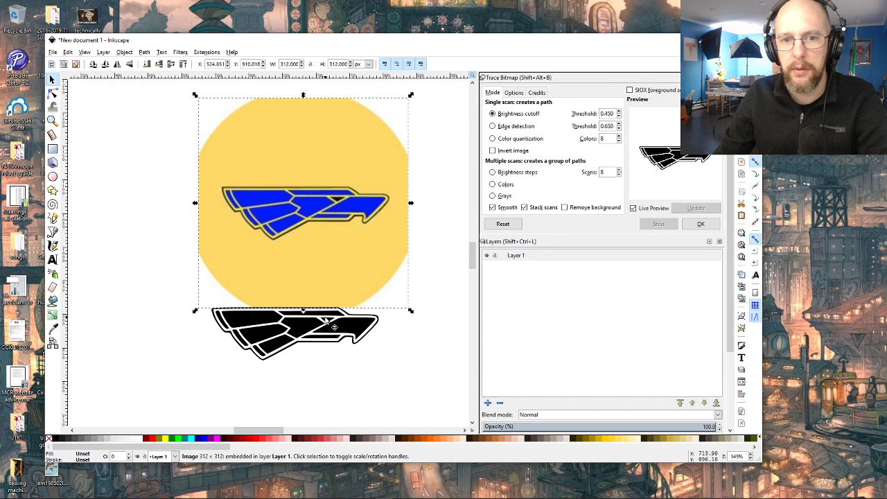
key(Delete)
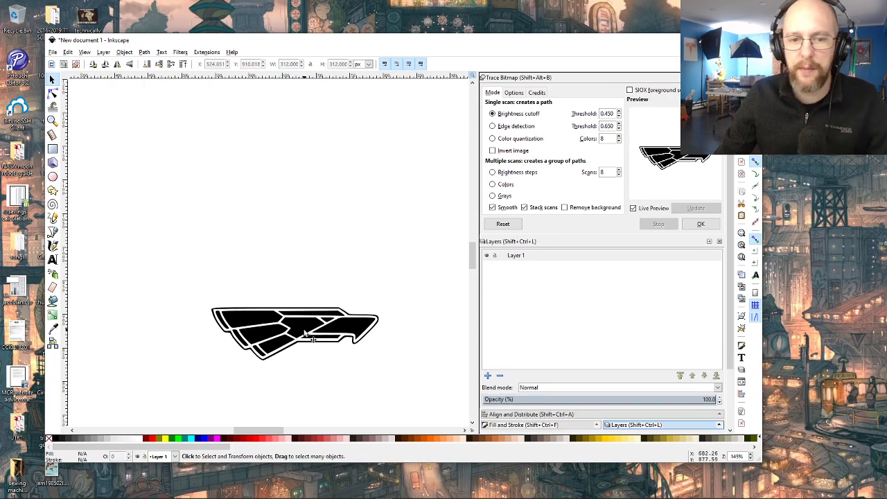
- Move the traced wing onto the page and scale it up to span the page width
mouse_move(313, 325)
mouse_down()
mouse_move(306, 184)
mouse_move(306, 204)
mouse_up()
ctrl+scroll(308, 274, down, 5)
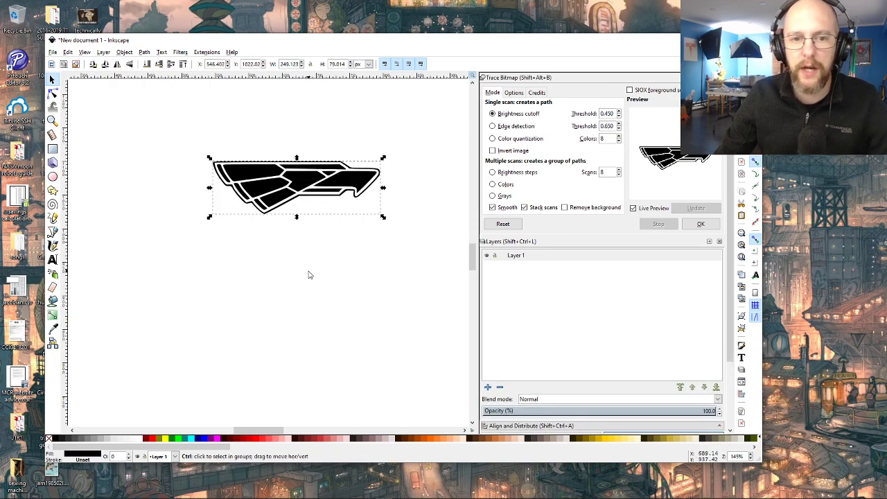
scroll(309, 274, up, 1)
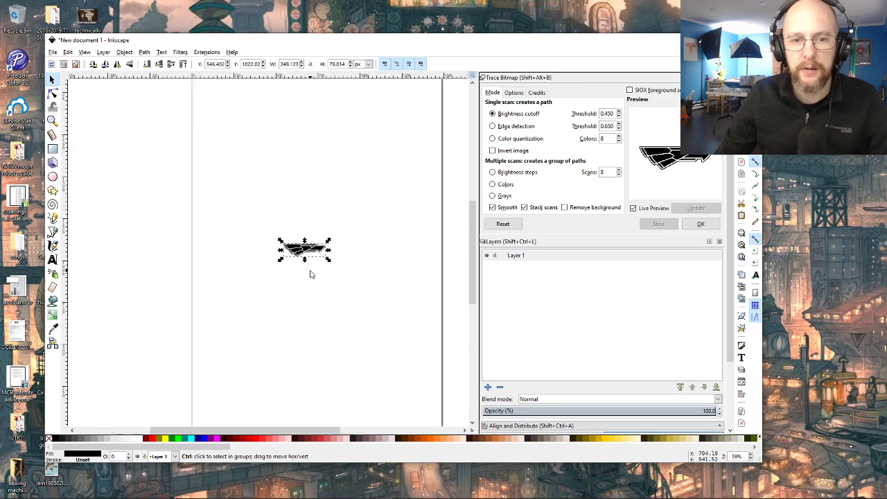
ctrl+scroll(312, 274, down, 1)
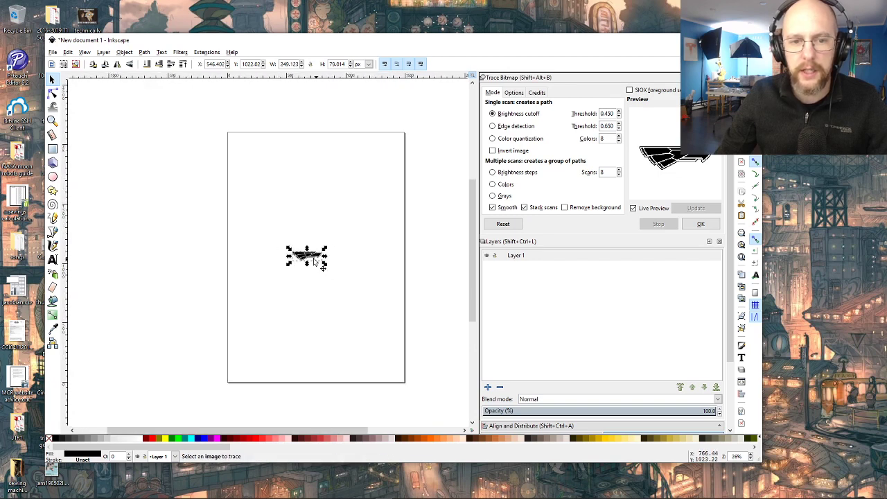
drag(308, 262, 244, 233)
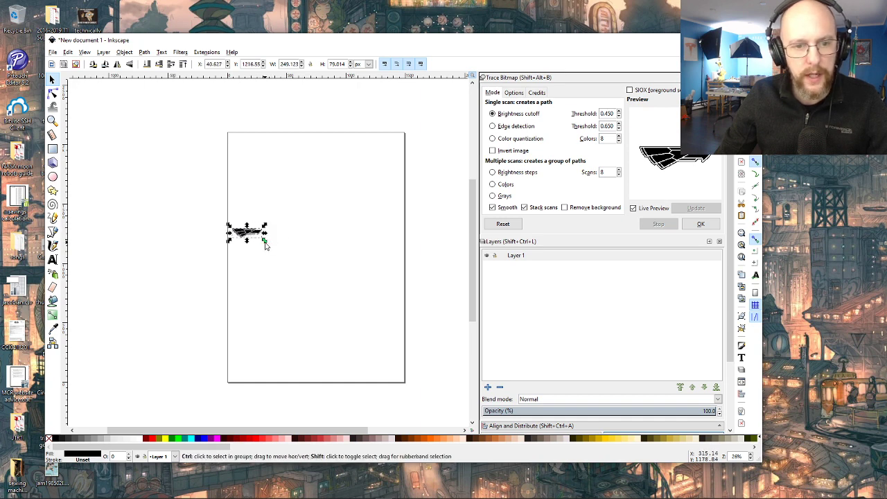
mouse_move(266, 241)
mouse_down()
mouse_move(299, 276)
mouse_move(328, 283)
mouse_move(325, 275)
mouse_move(366, 319)
mouse_move(403, 341)
mouse_up()
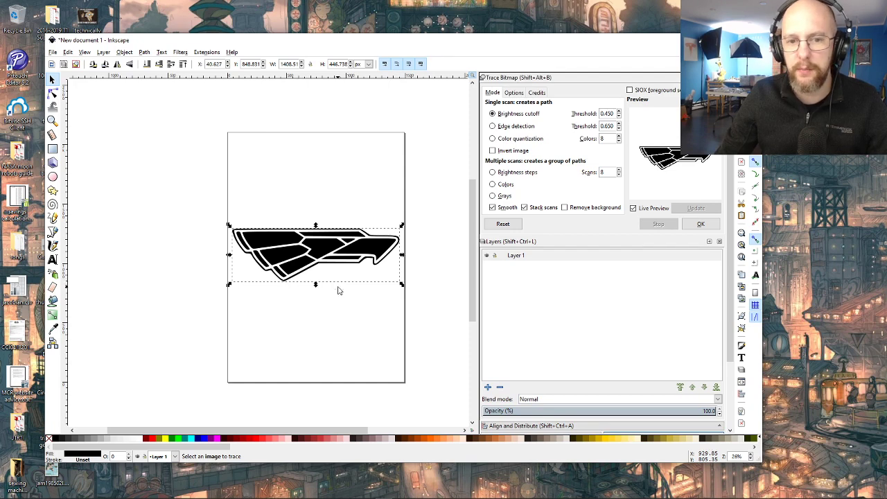
scroll(333, 263, up, 2)
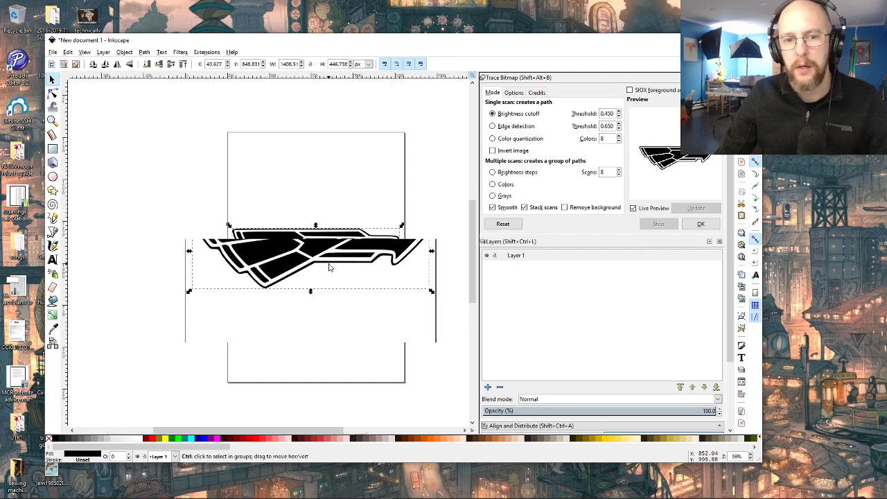
scroll(360, 255, down, 1)
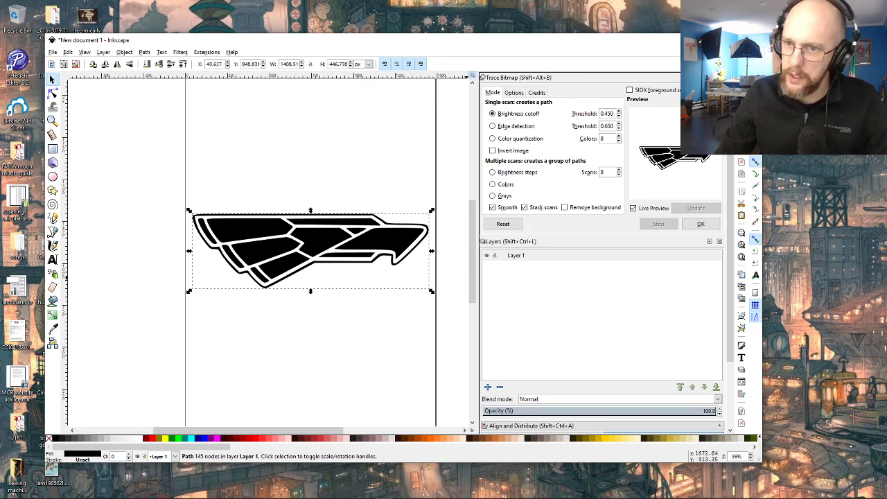
- Close Trace Bitmap, open Fill and Stroke, and rescale the wing to full width
click(719, 76)
key(ctrl+shift+f)
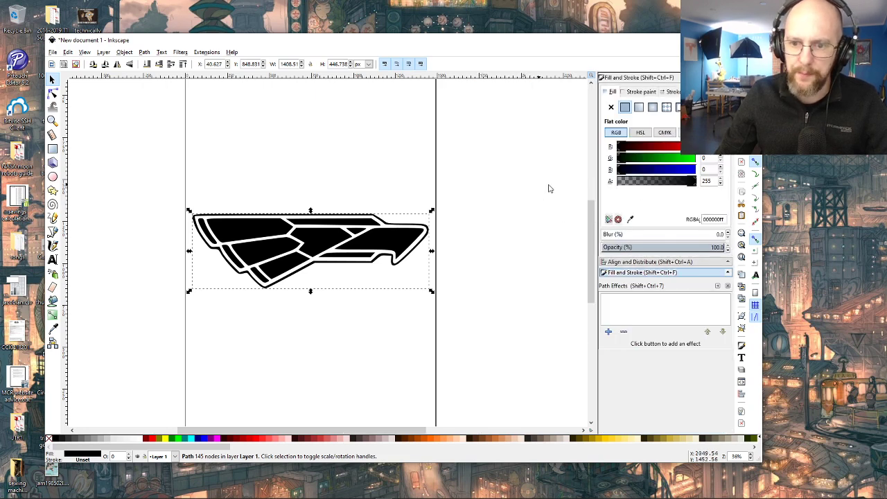
scroll(626, 280, down, 1)
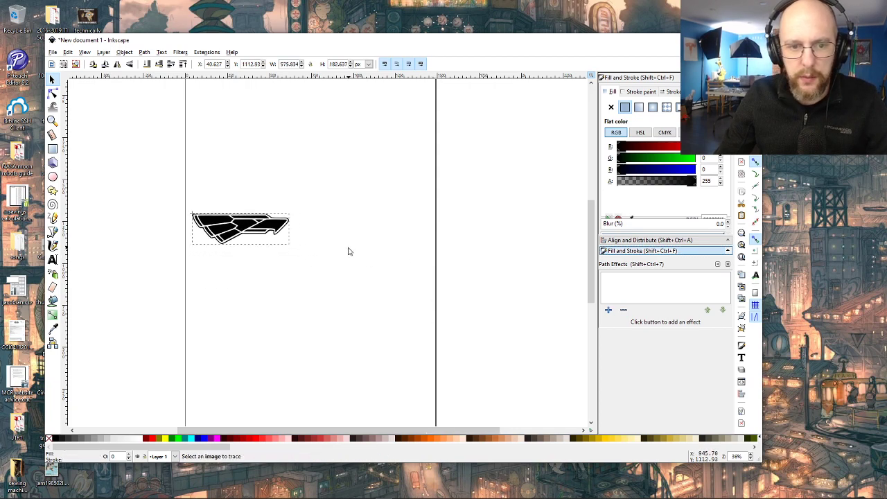
drag(347, 252, 436, 307)
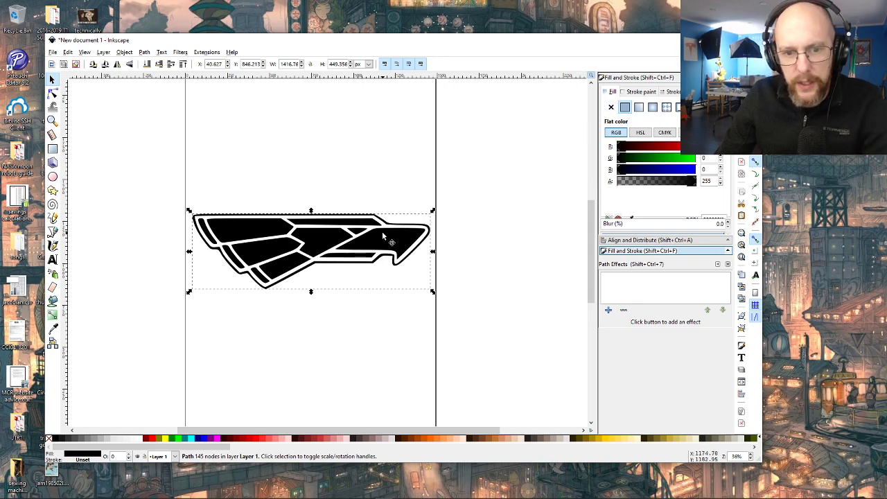
- Remove the wing's fill and give it a flat black stroke outline
click(611, 107)
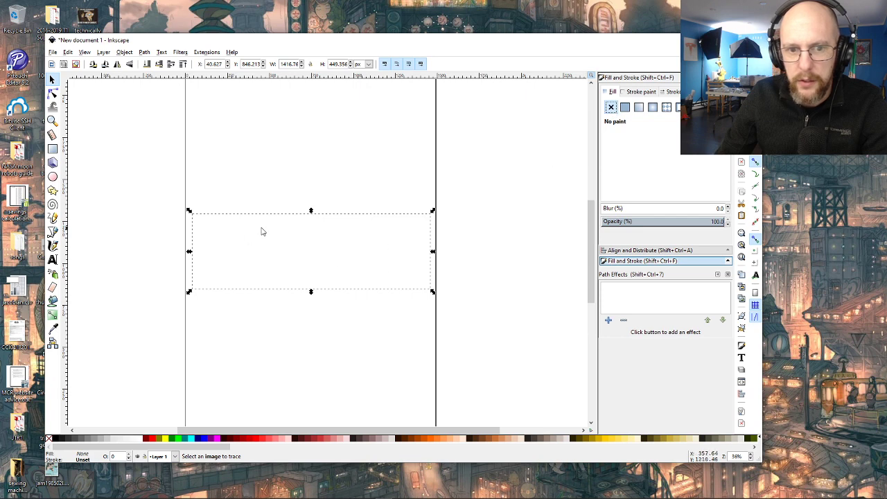
click(639, 94)
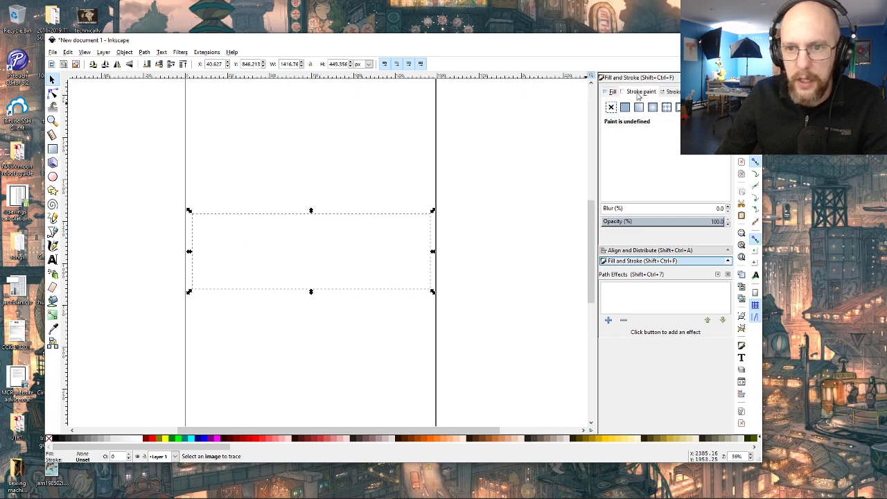
click(625, 108)
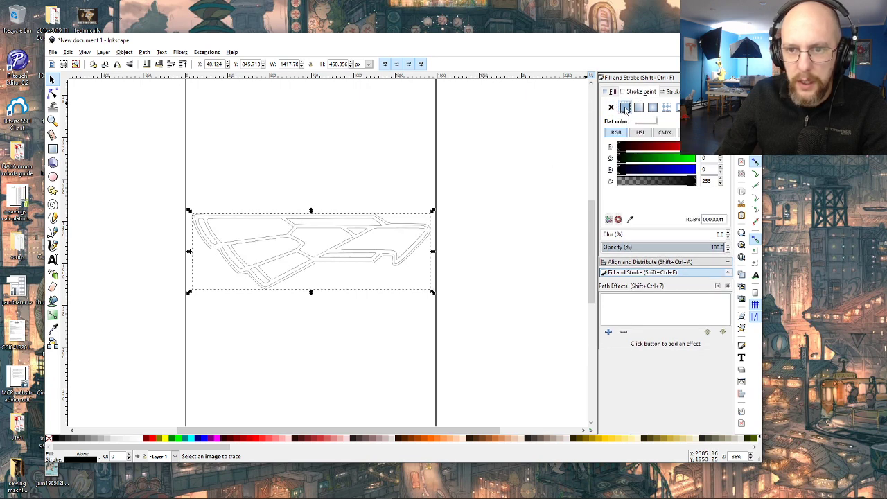
click(206, 52)
mouse_move(236, 116)
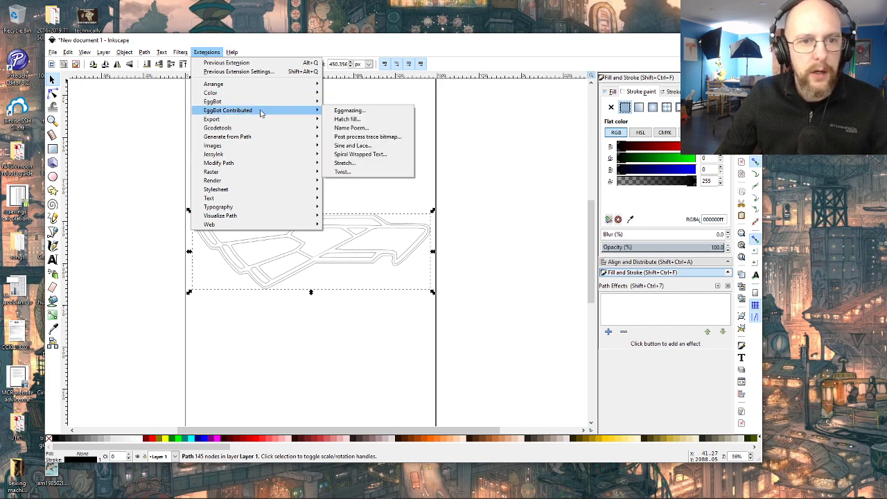
- Apply the EggBot Hatch fill to the wing with 0.0° angle and 2.4 spacing
click(346, 119)
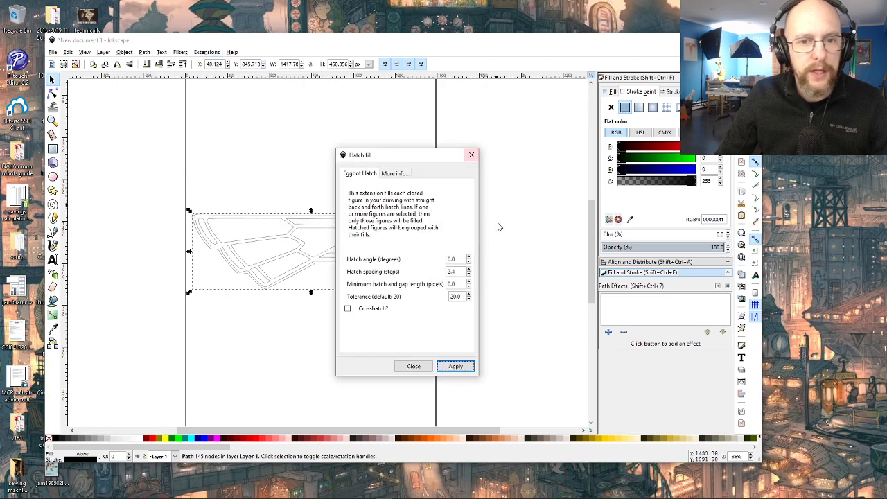
click(462, 271)
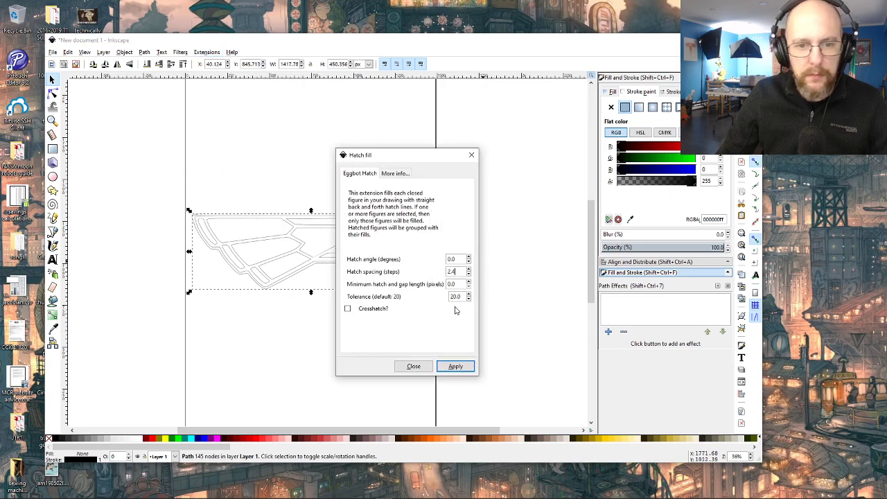
drag(458, 273, 447, 273)
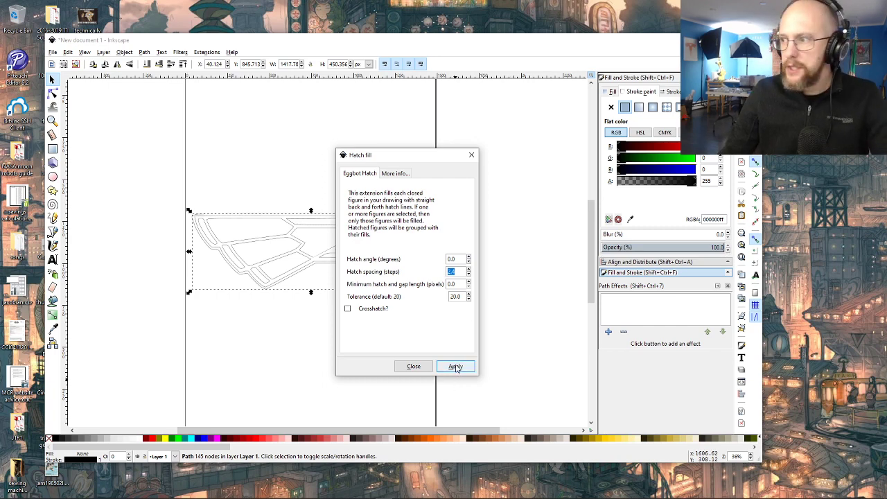
click(455, 367)
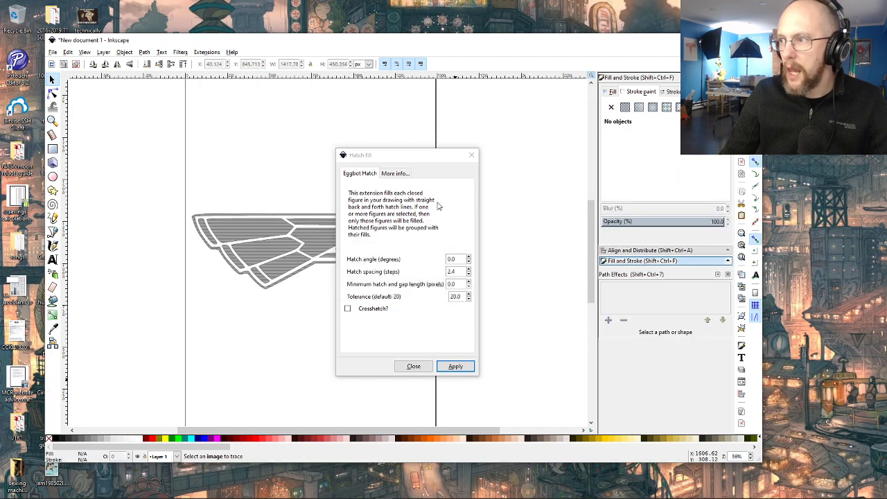
click(471, 154)
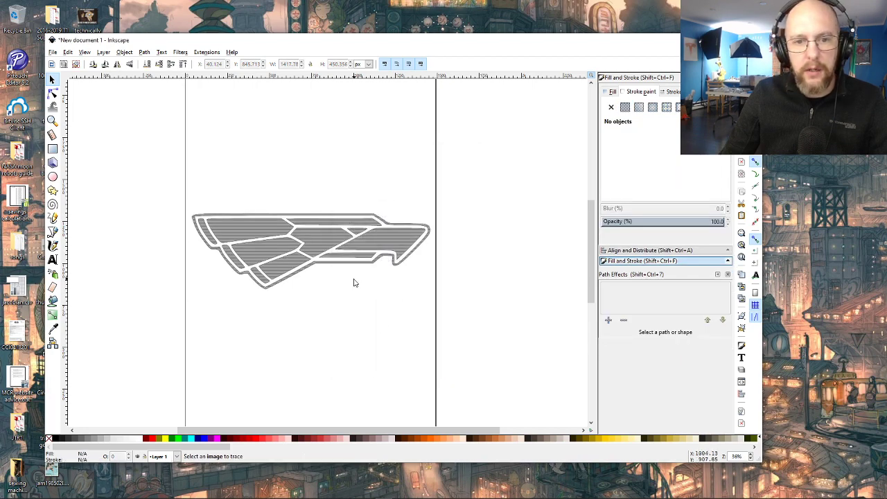
- Zoom in to inspect the hatching, then reopen Hatch fill and close it unchanged
scroll(279, 259, up, 3)
scroll(299, 366, down, 3)
scroll(293, 311, up, 5)
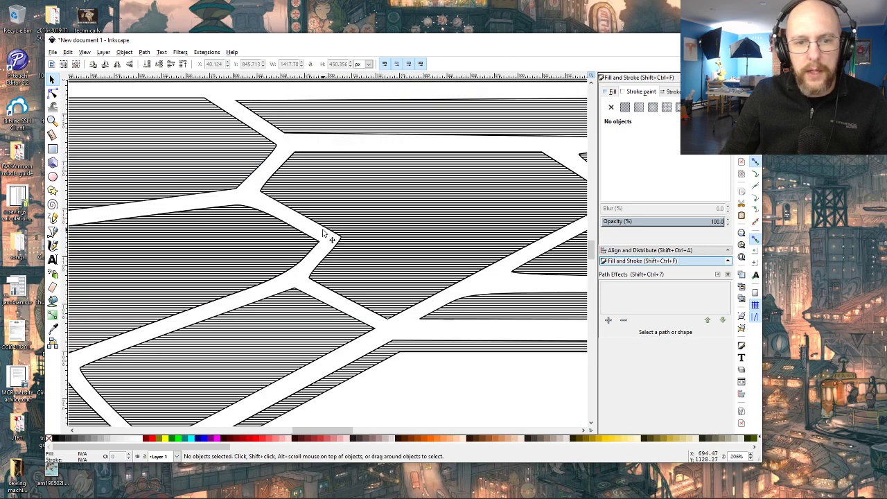
scroll(323, 235, up, 2)
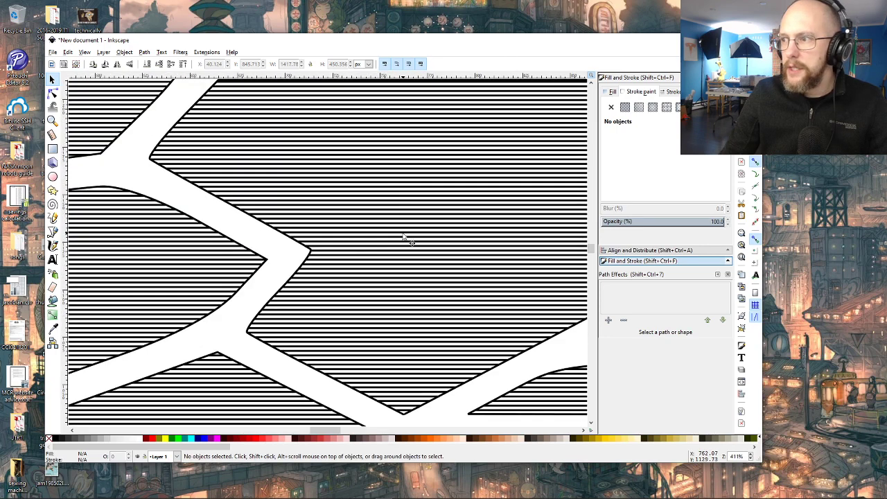
scroll(409, 239, down, 4)
scroll(421, 222, up, 2)
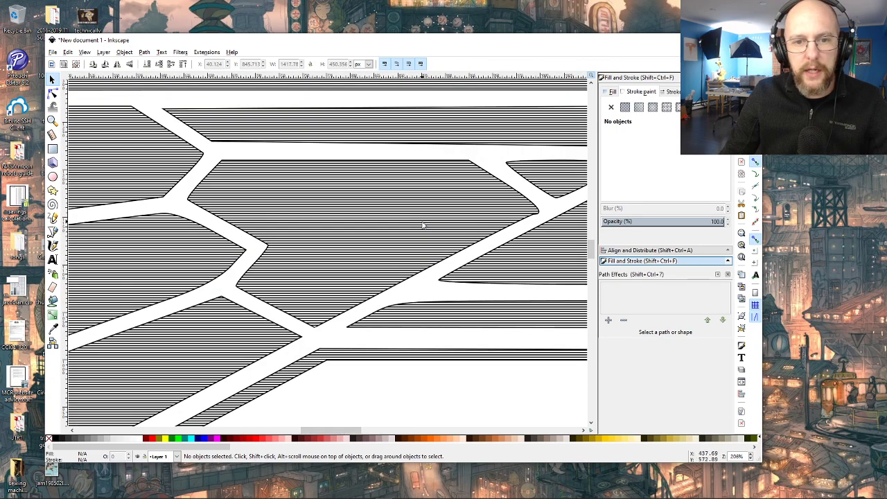
scroll(421, 224, up, 2)
scroll(388, 222, down, 5)
scroll(367, 220, up, 1)
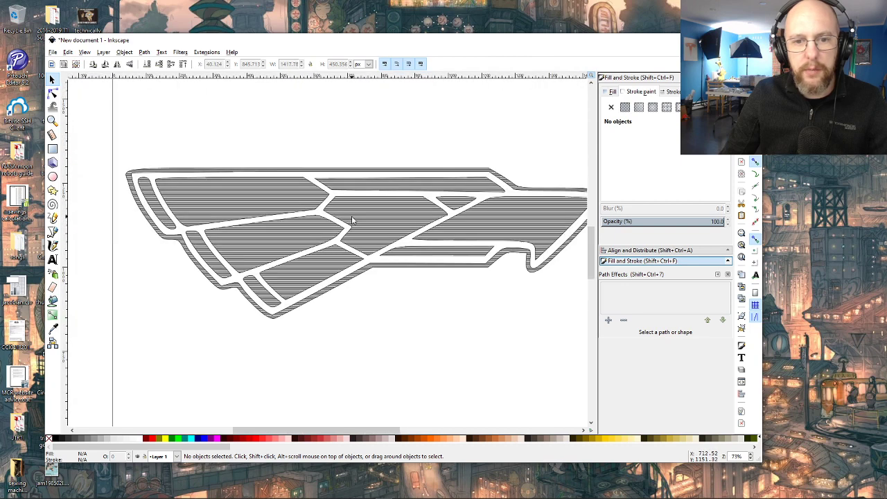
click(206, 52)
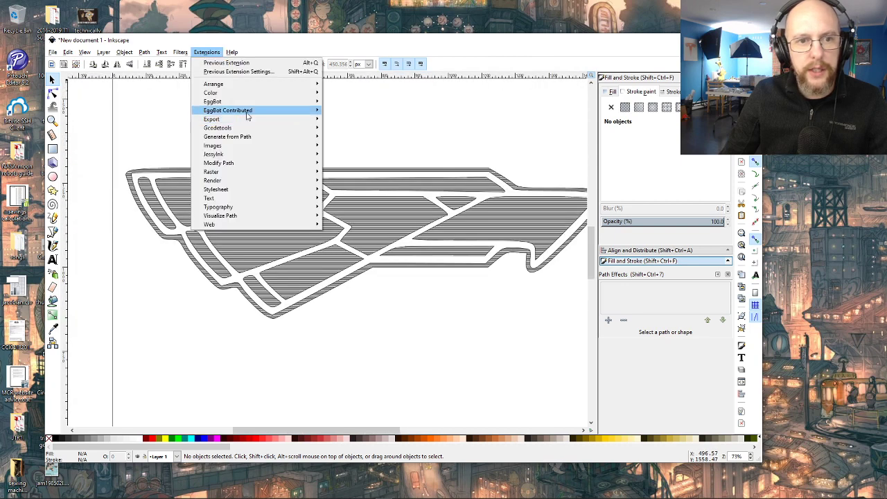
mouse_move(248, 111)
click(345, 119)
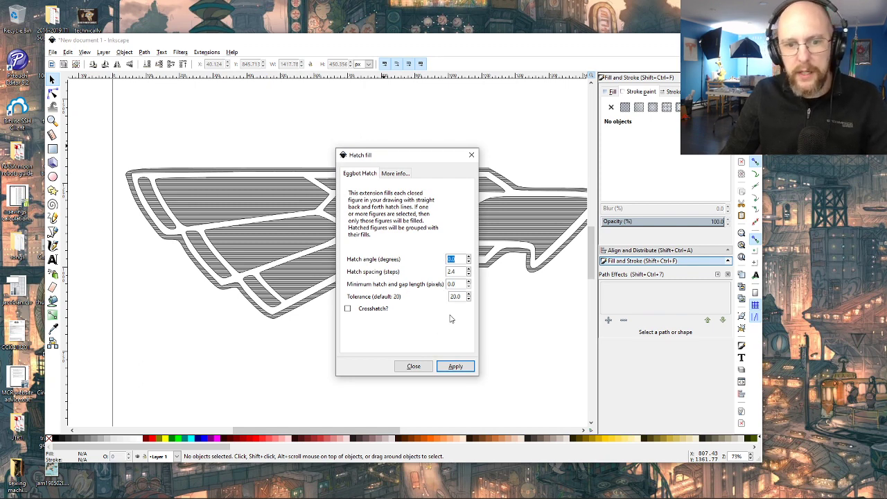
click(422, 367)
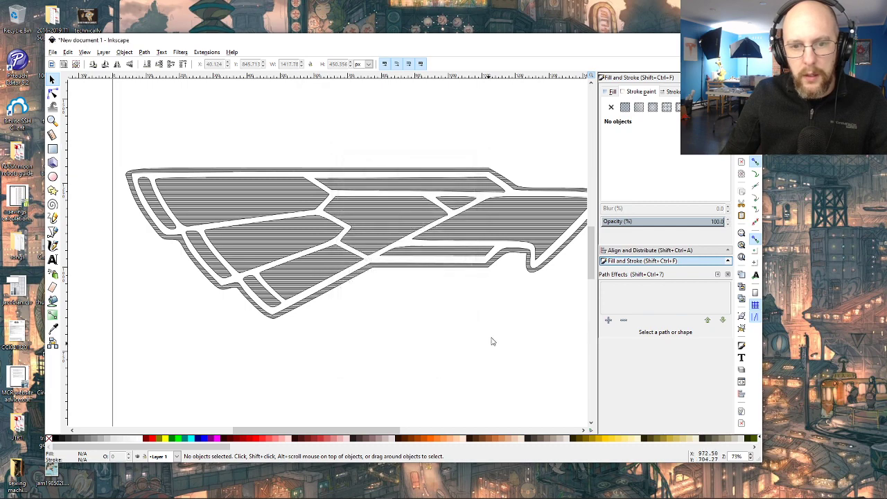
- Shift the window right and zoom out until the whole hatched page is visible
scroll(409, 227, up, 3)
scroll(447, 277, down, 3)
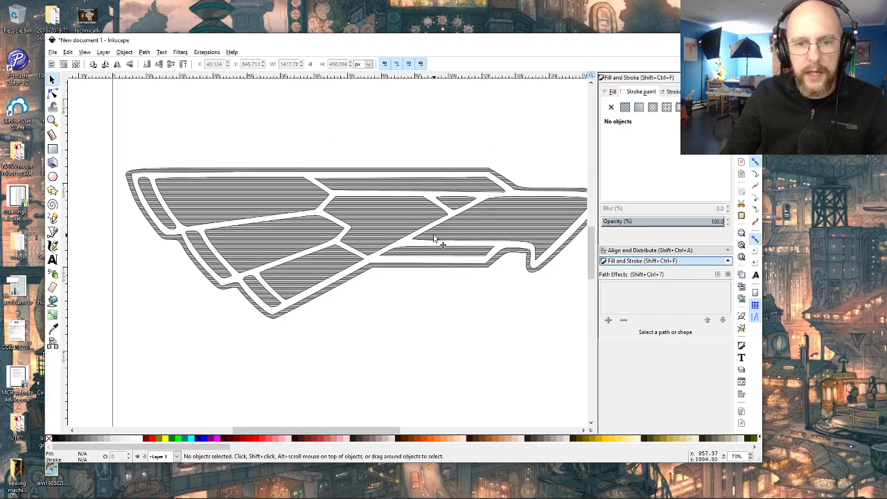
ctrl+scroll(436, 242, up, 2)
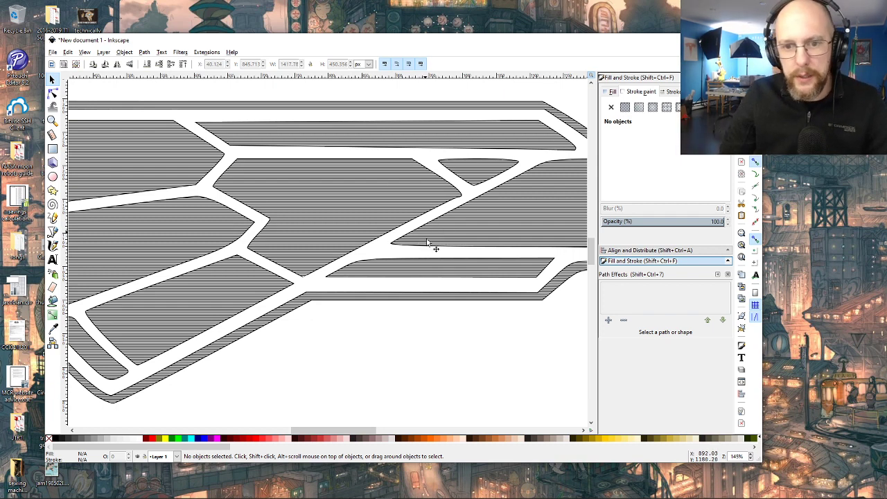
drag(496, 41, 542, 43)
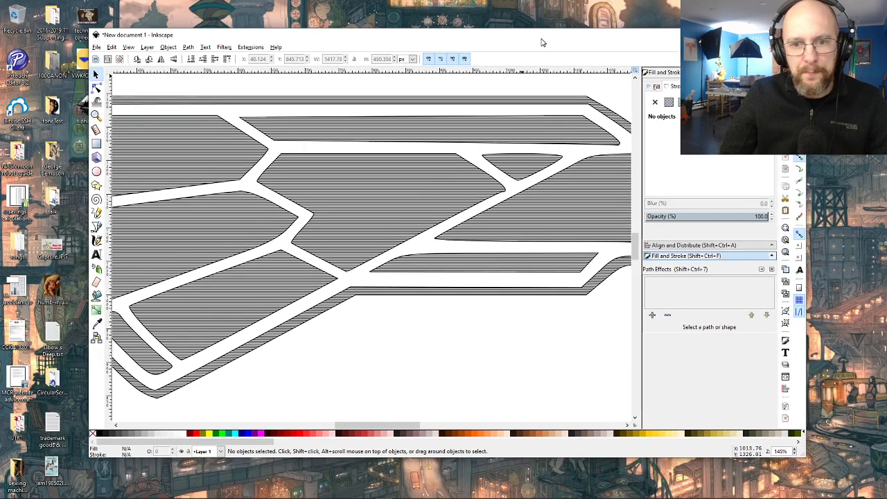
scroll(432, 253, down, 2)
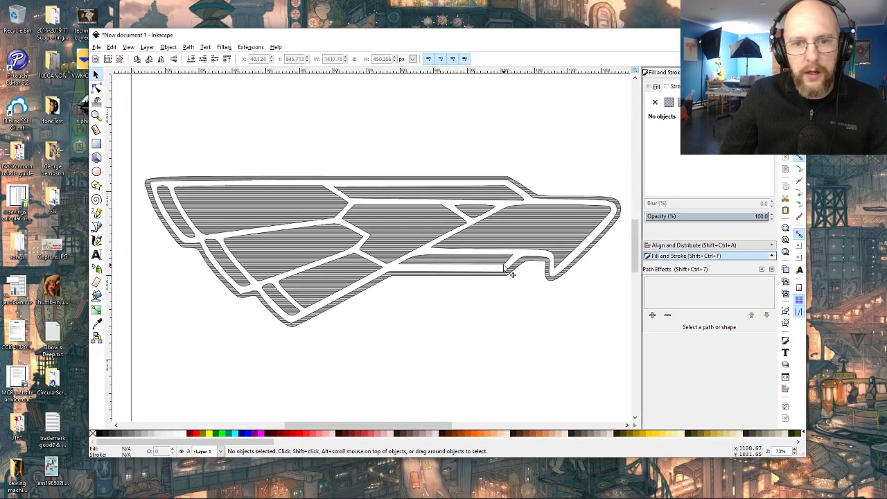
scroll(462, 248, down, 1)
scroll(462, 235, up, 1)
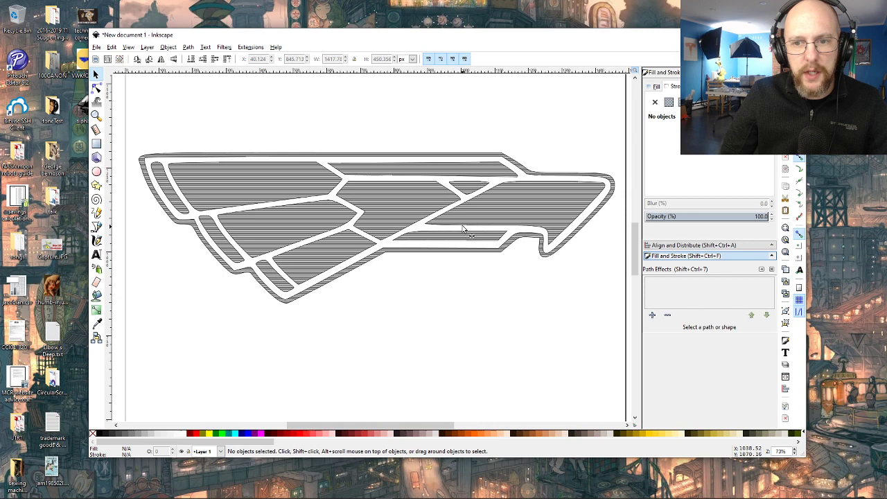
scroll(395, 221, down, 1)
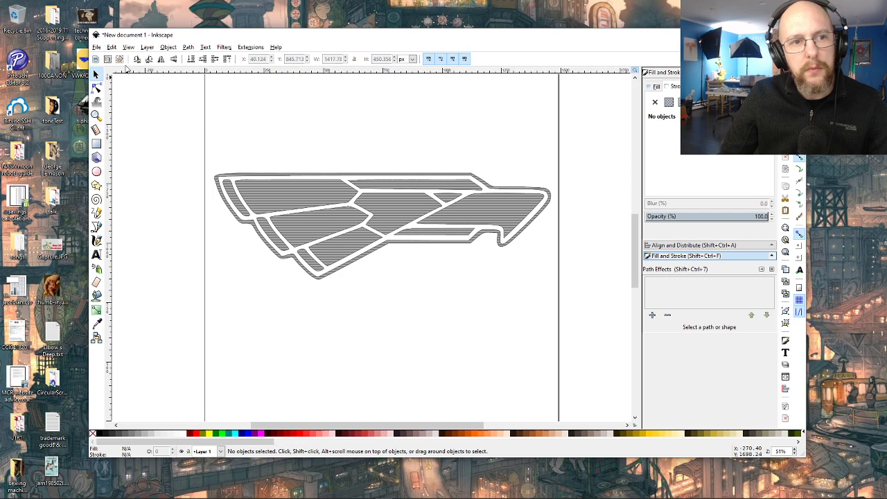
- Save the drawing to the Desktop in Inkscape SVG format as alpha.svg
click(97, 47)
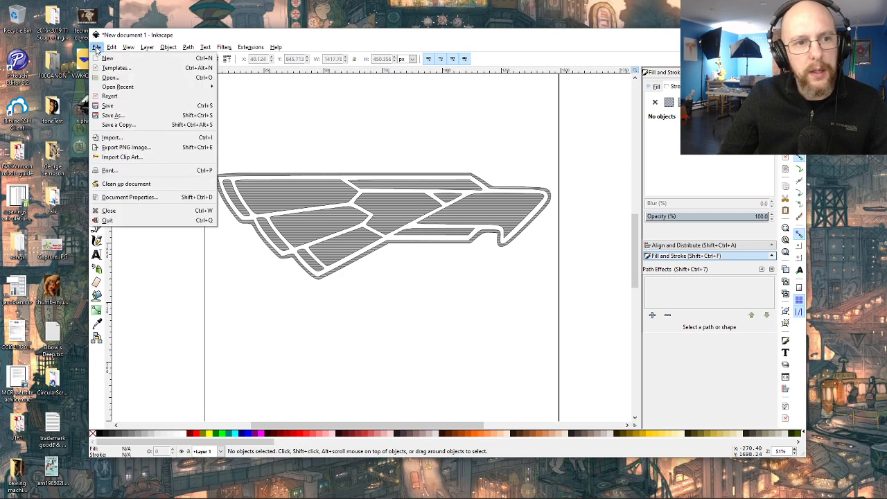
click(119, 116)
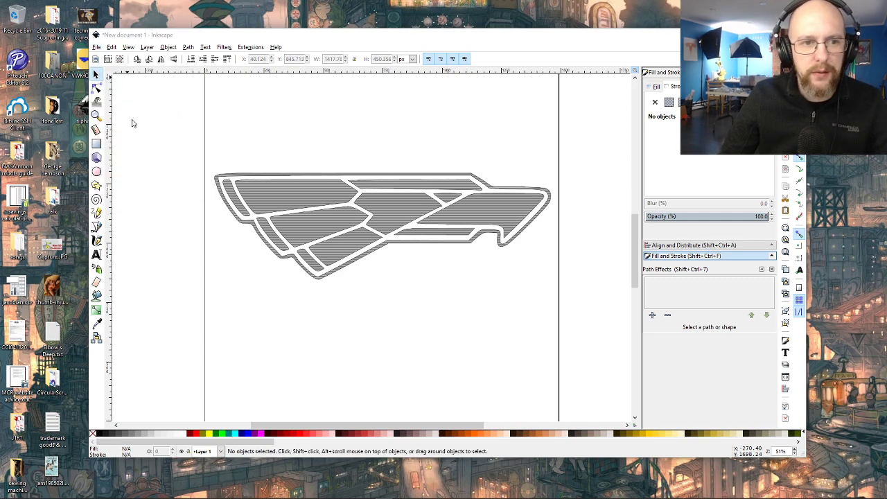
click(274, 226)
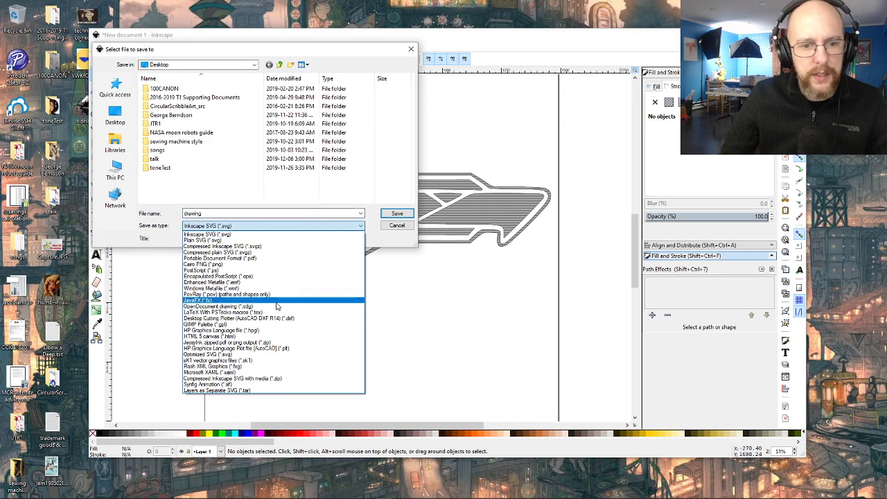
click(280, 318)
click(285, 225)
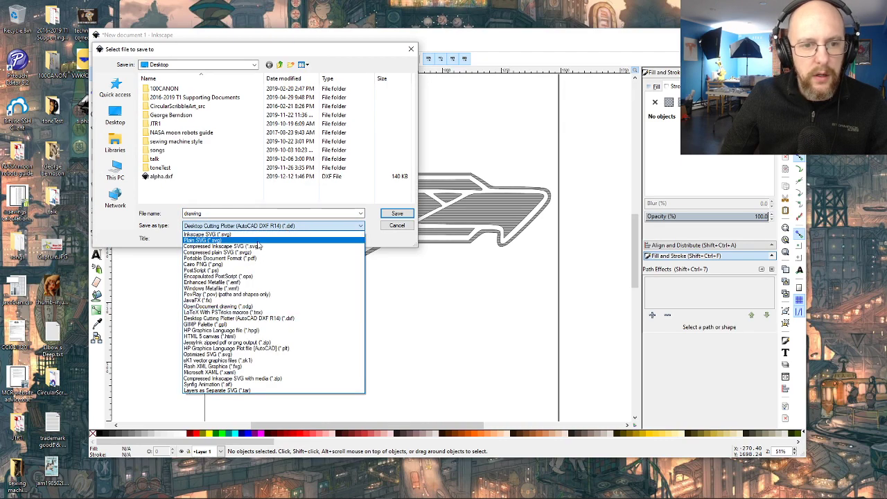
click(258, 235)
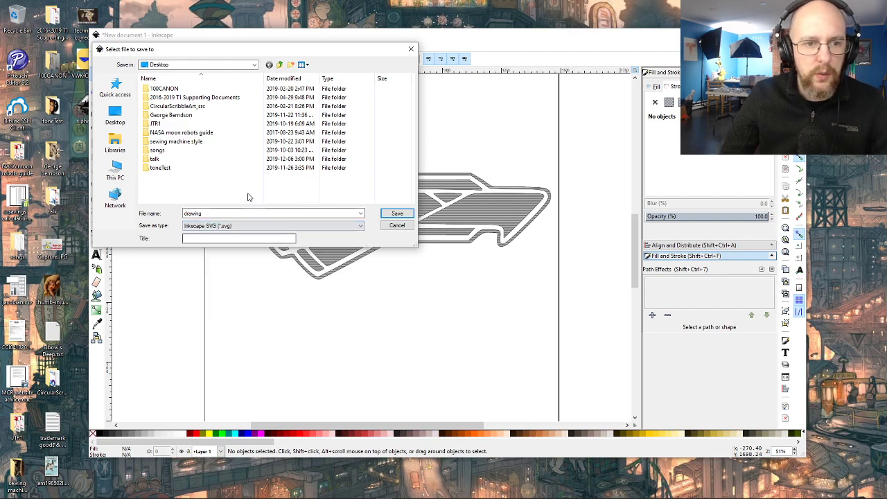
double_click(245, 212)
text(alpha)
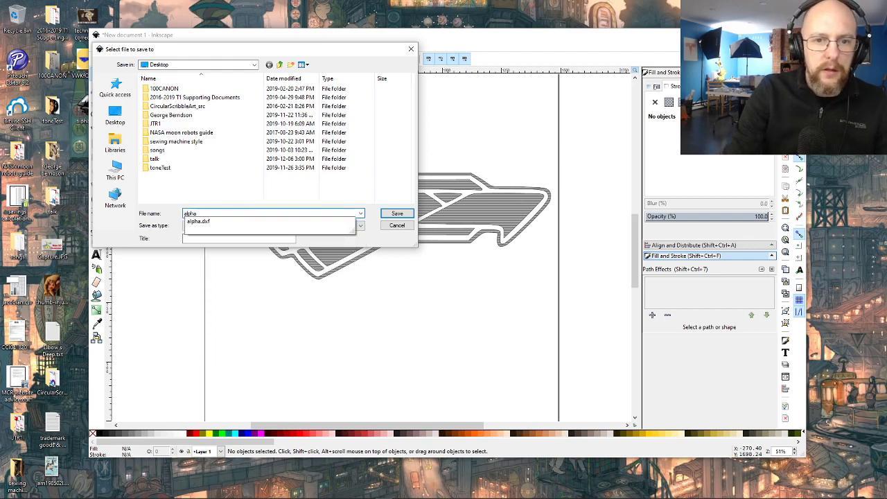
key(Return)
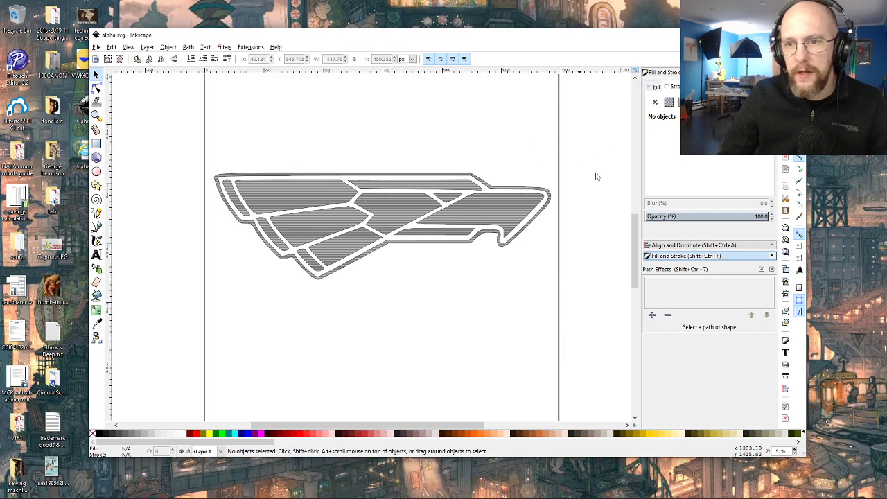
- Hide Inkscape, switch to Makelangelo, and zoom around the loaded hatched wing drawing
key(super+d)
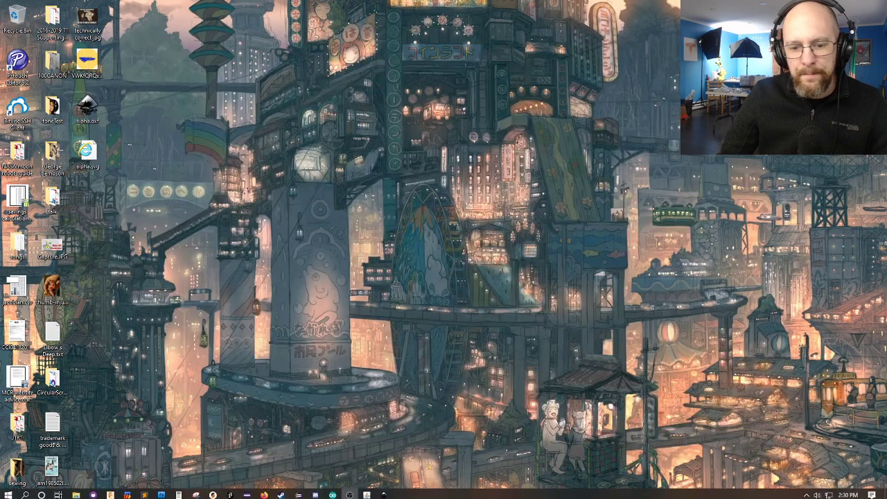
click(369, 492)
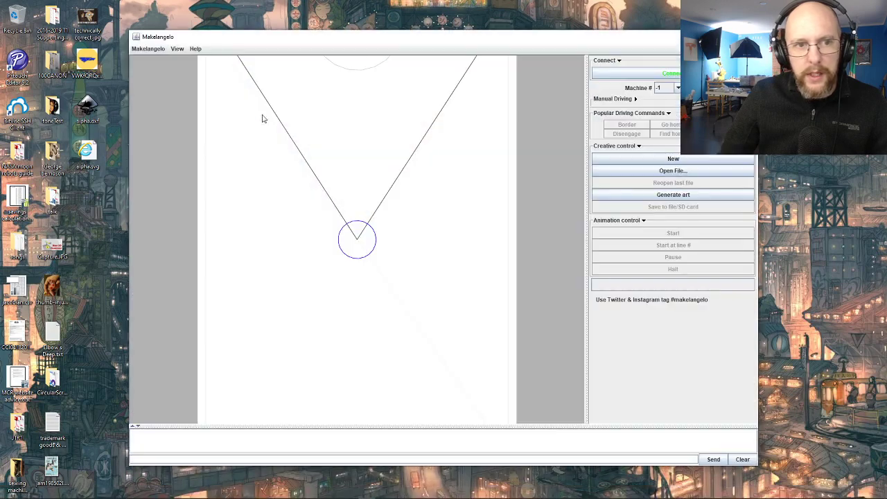
scroll(355, 205, down, 5)
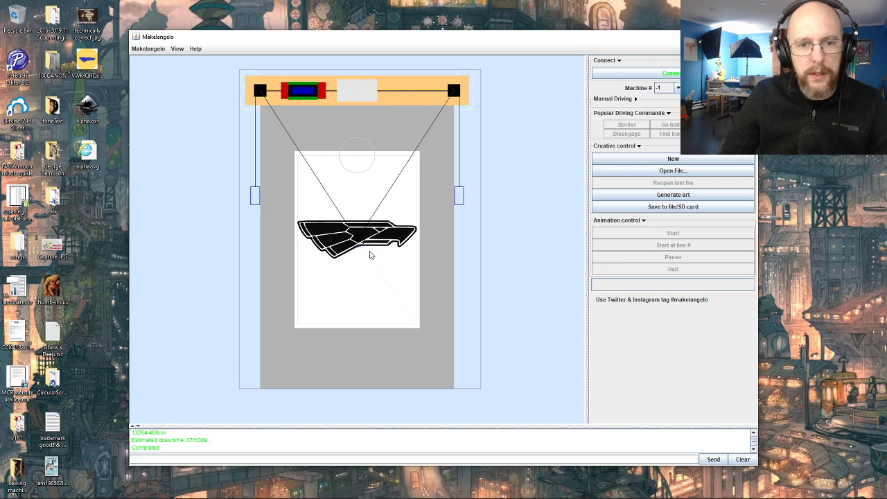
scroll(369, 254, up, 10)
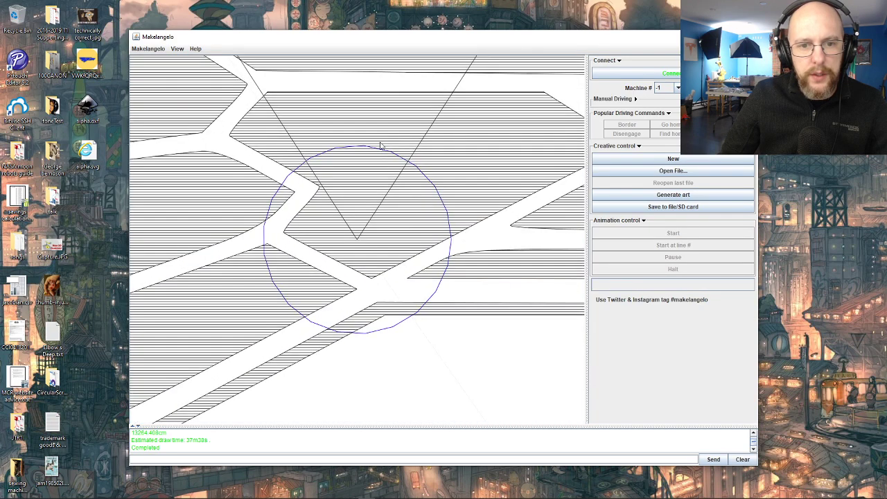
scroll(357, 197, down, 10)
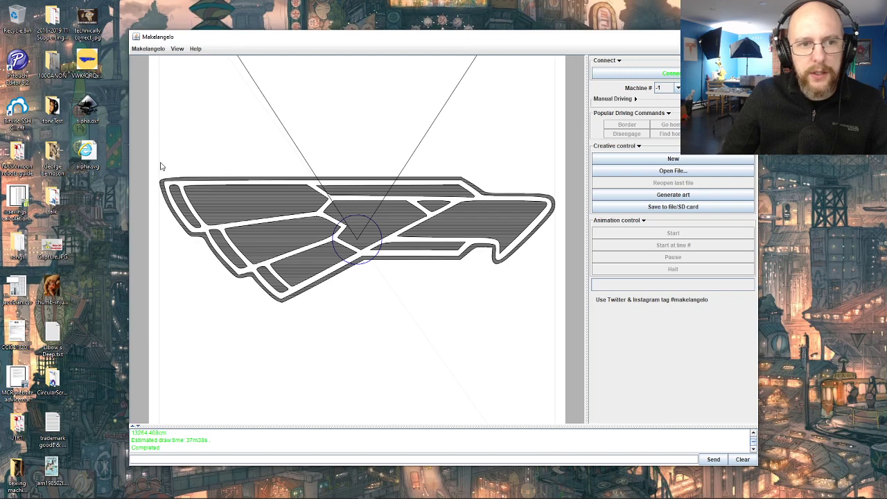
scroll(291, 250, down, 4)
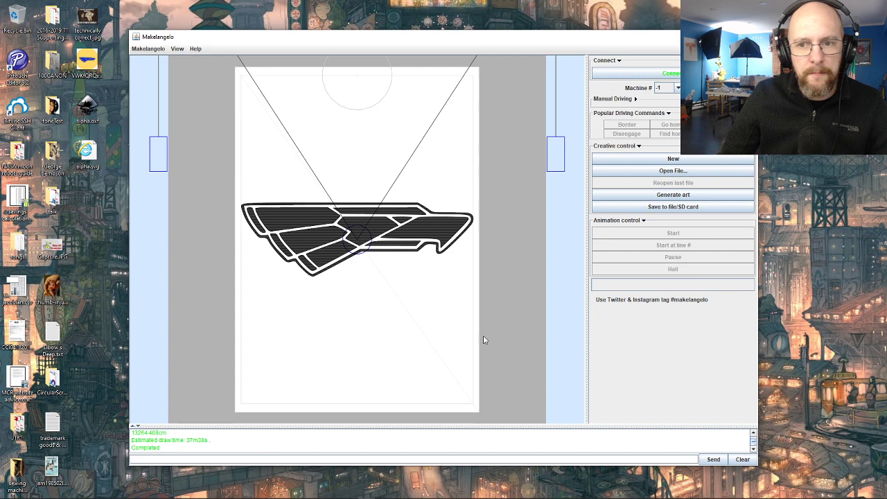
scroll(362, 307, down, 3)
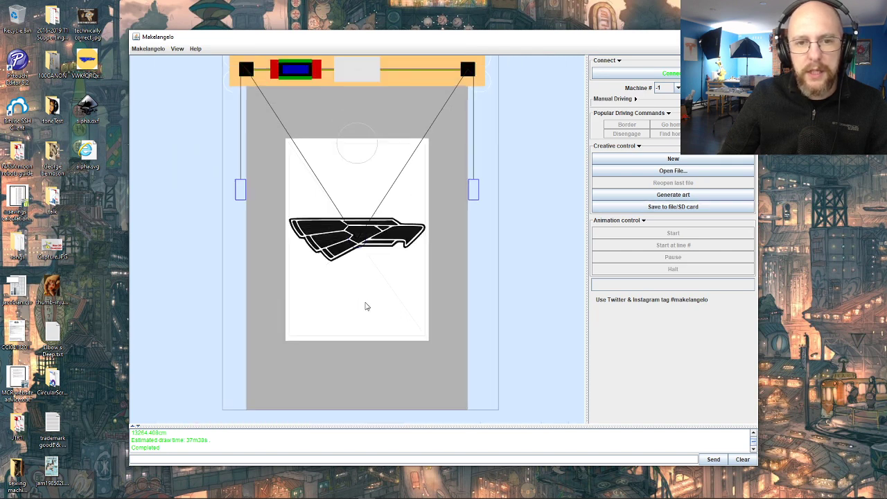
scroll(372, 272, down, 1)
- Check the available USB ports in the Connect dialog, then close it without connecting
click(641, 73)
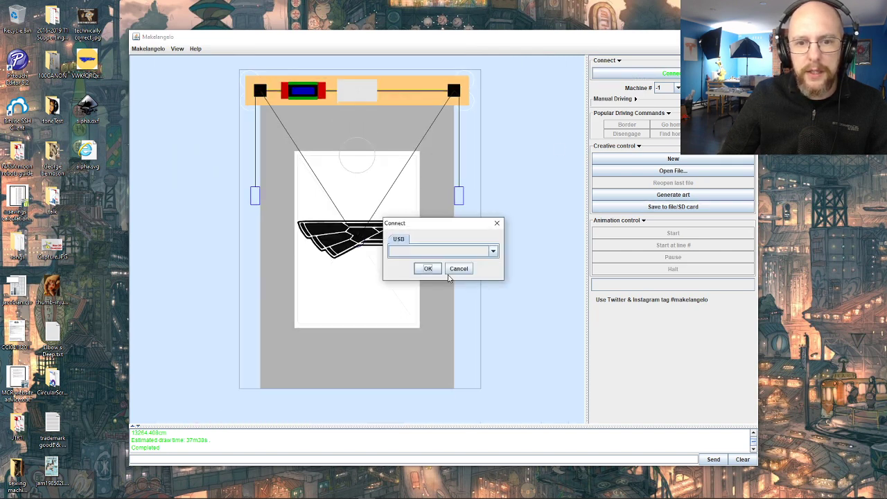
click(474, 251)
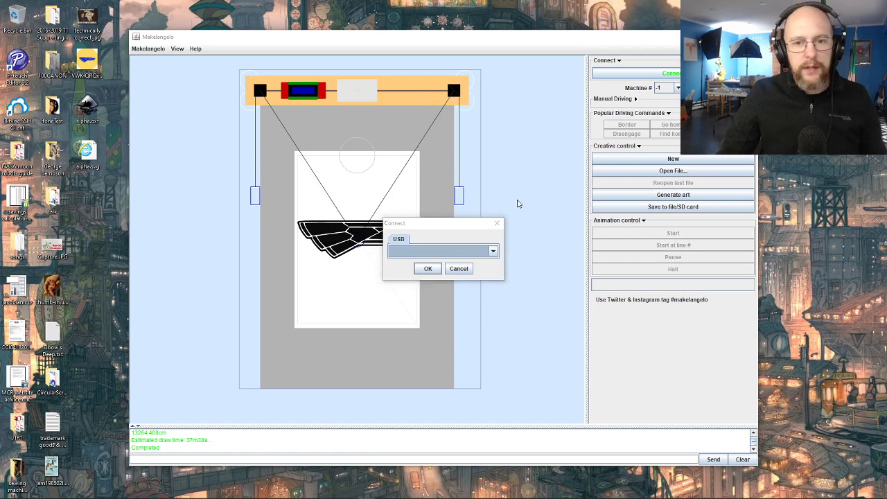
click(496, 223)
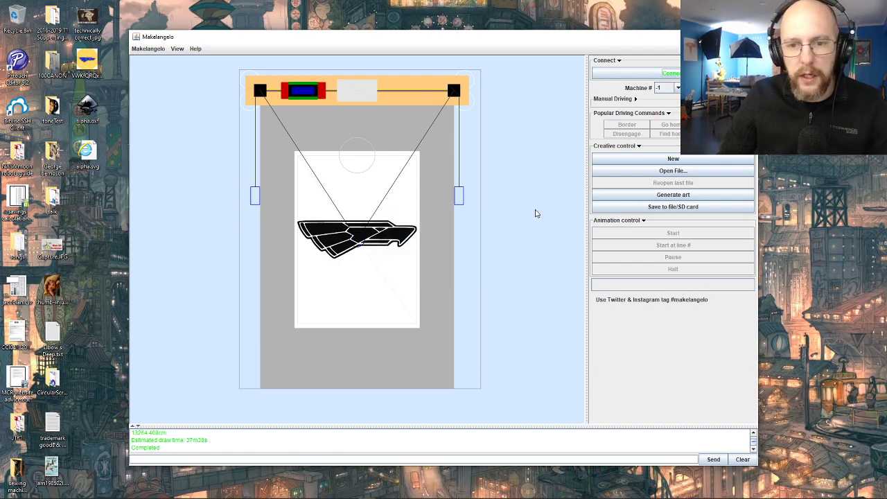
- Browse the Save to file output types, leaving DXF selected, then cancel and zoom into the hatched wing
click(667, 207)
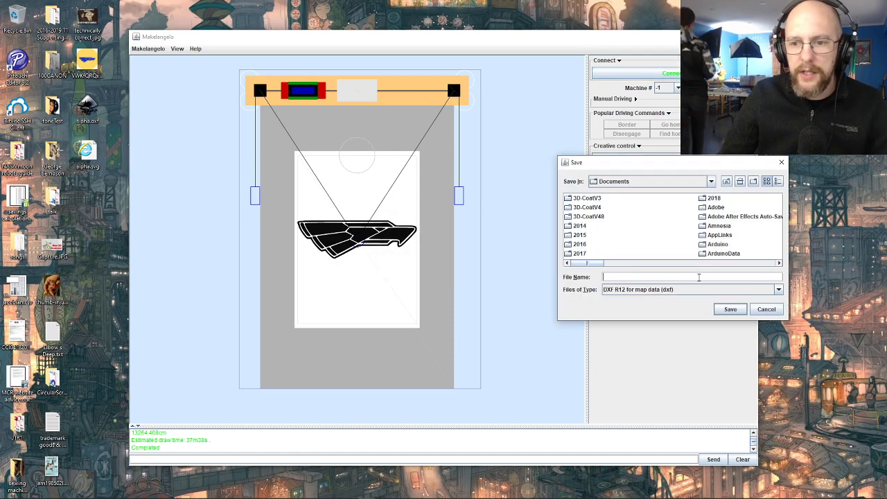
click(695, 289)
click(695, 297)
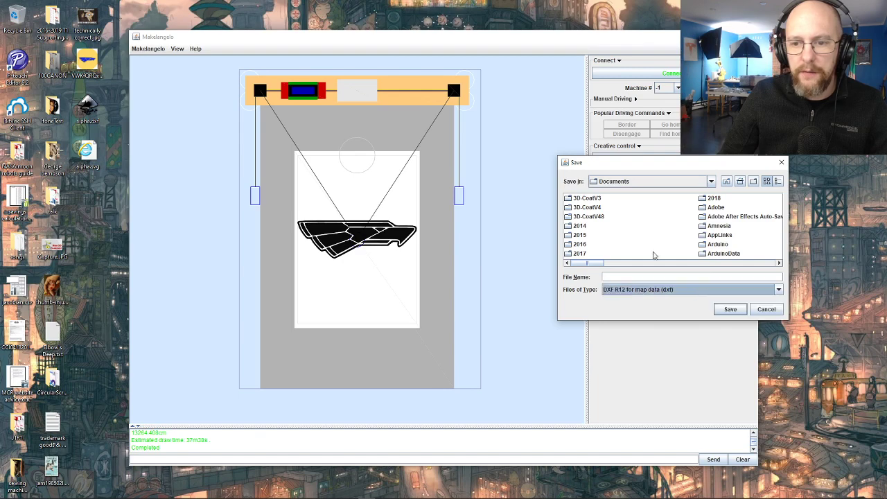
click(780, 163)
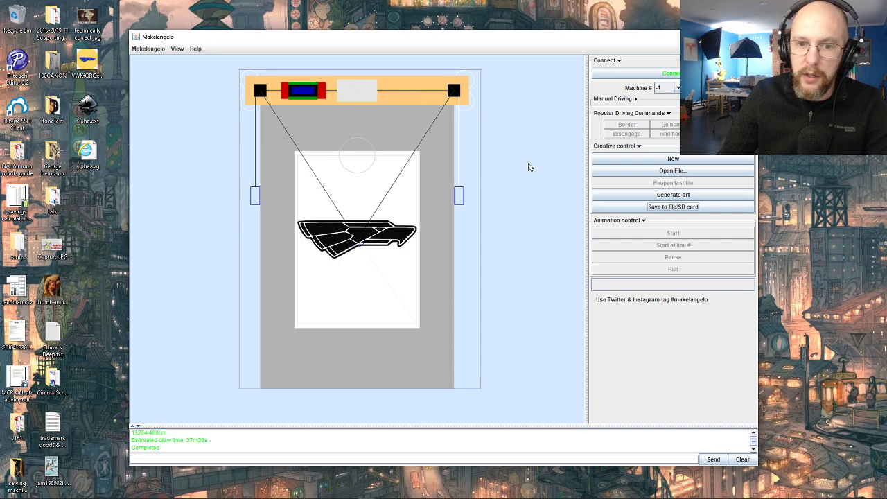
scroll(411, 257, up, 1)
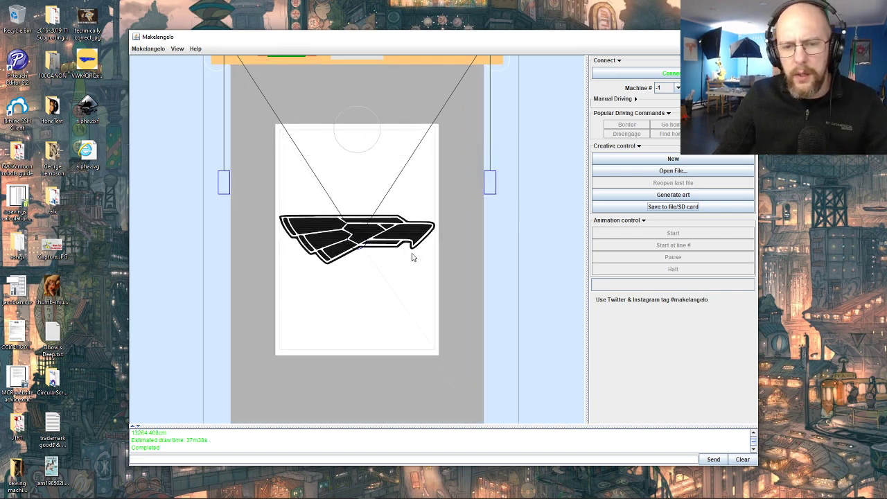
scroll(411, 256, up, 3)
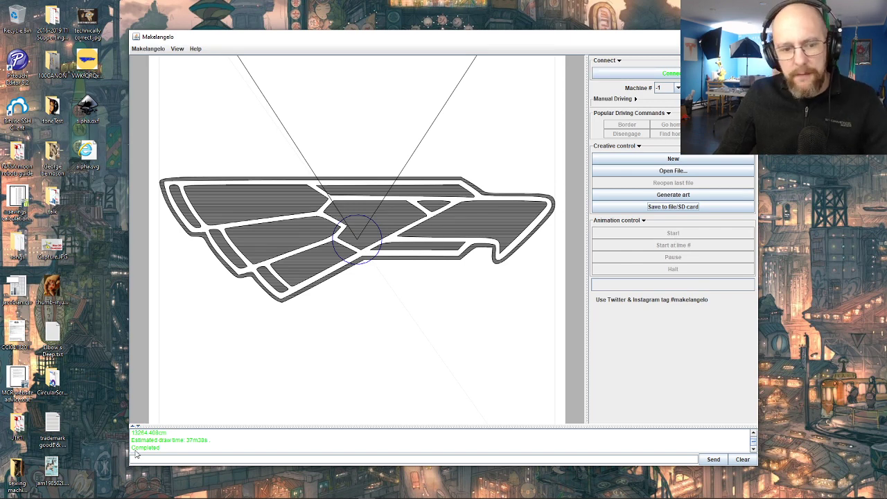
click(140, 426)
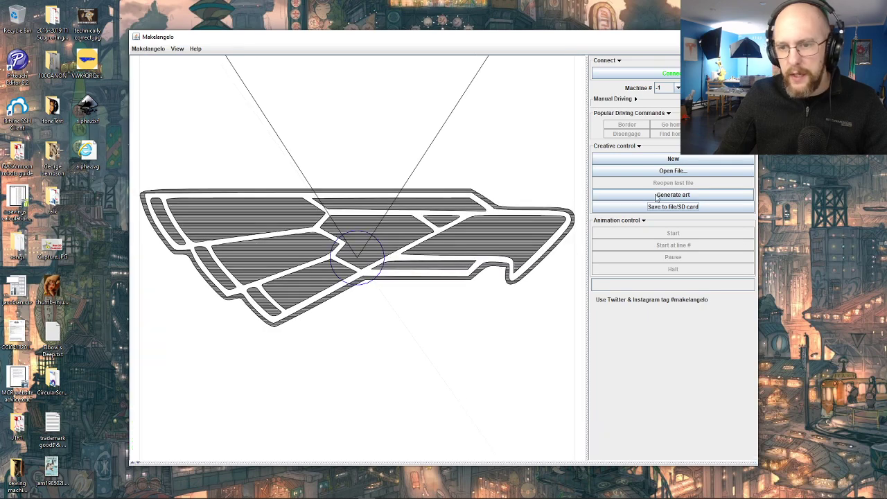